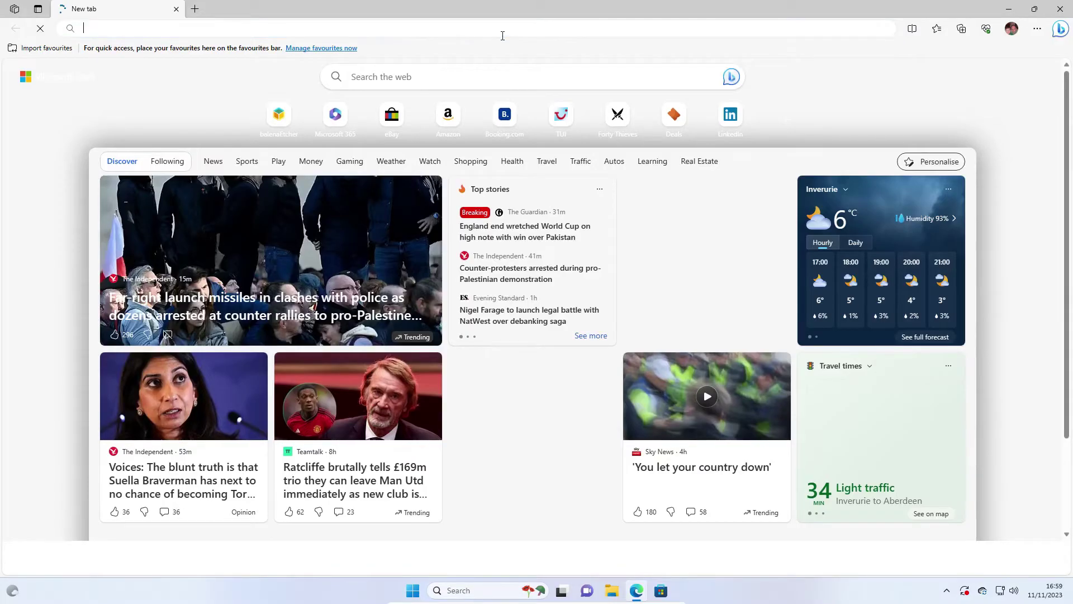
# - Search Bing for 'nobara linux' and open the official Download Nobara page
pyautogui.write('nobara')
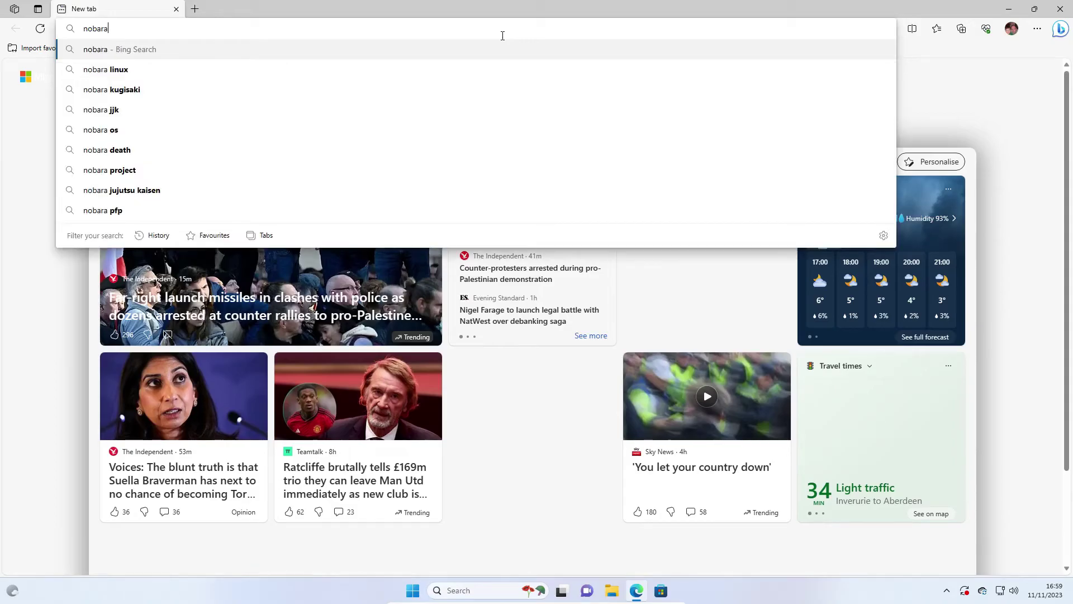
pyautogui.write(' linux')
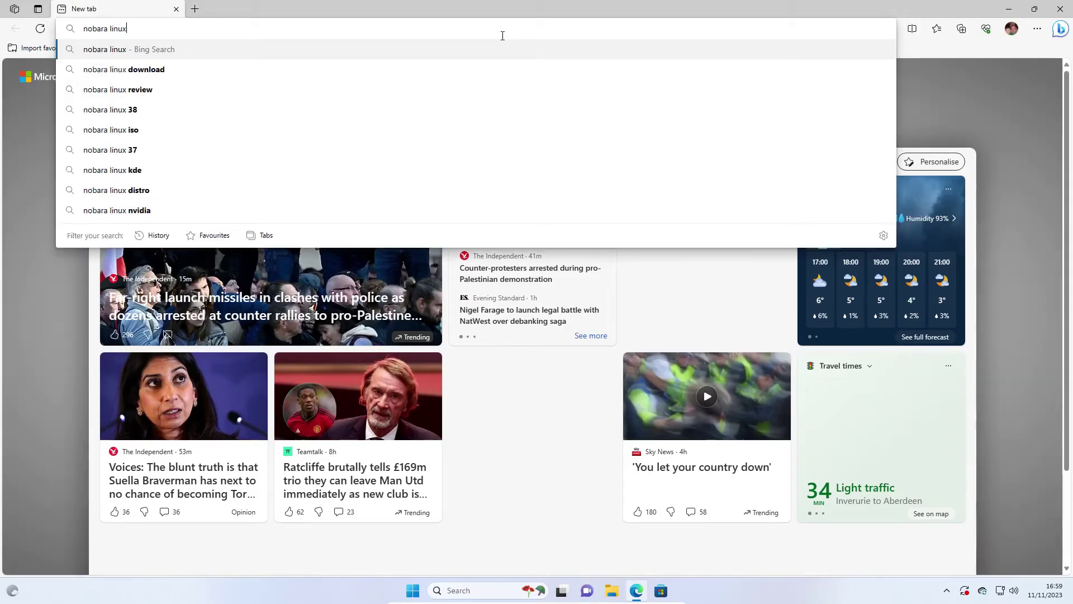
pyautogui.press('Return')
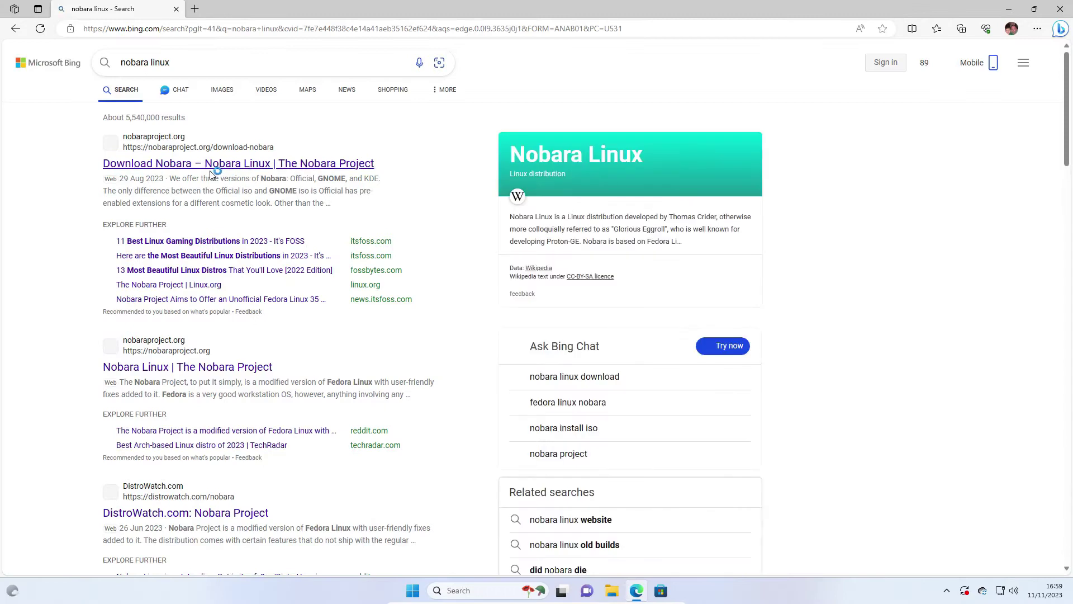
pyautogui.click(181, 164)
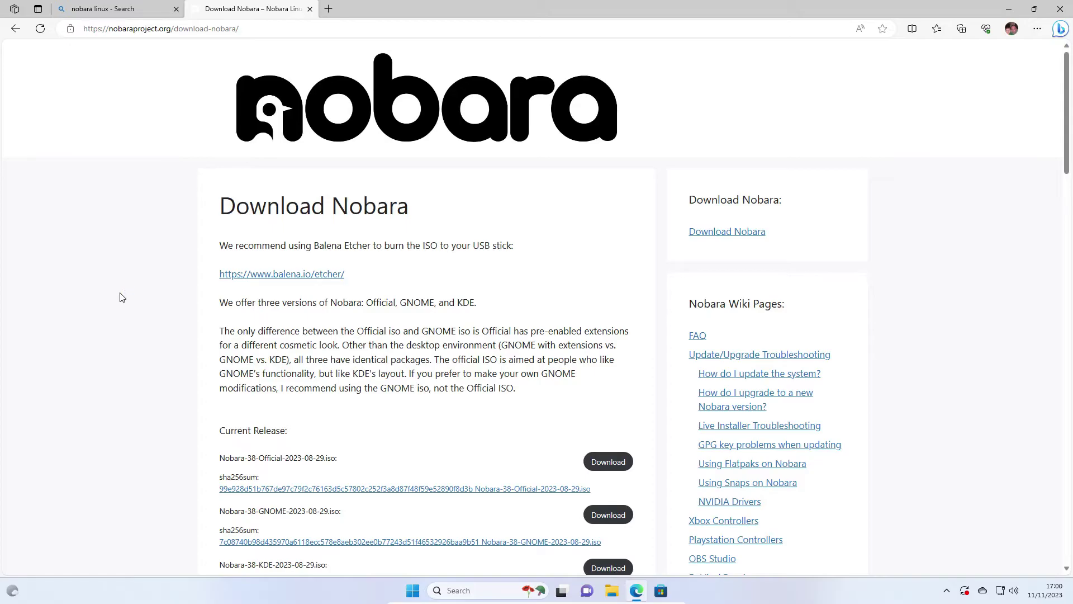
# - Download Nobara-38-Official-2023-08-29.iso from Current Release, accepting the licence agreement
pyautogui.scroll(-3, 122, 298)
pyautogui.scroll(-2, 123, 297)
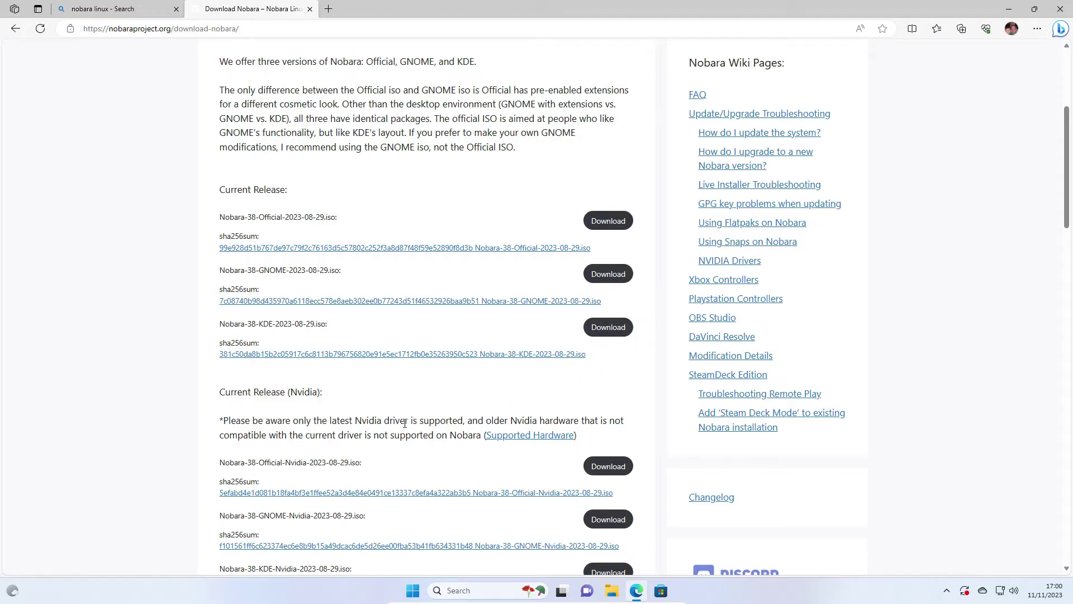
pyautogui.scroll(-4, 405, 423)
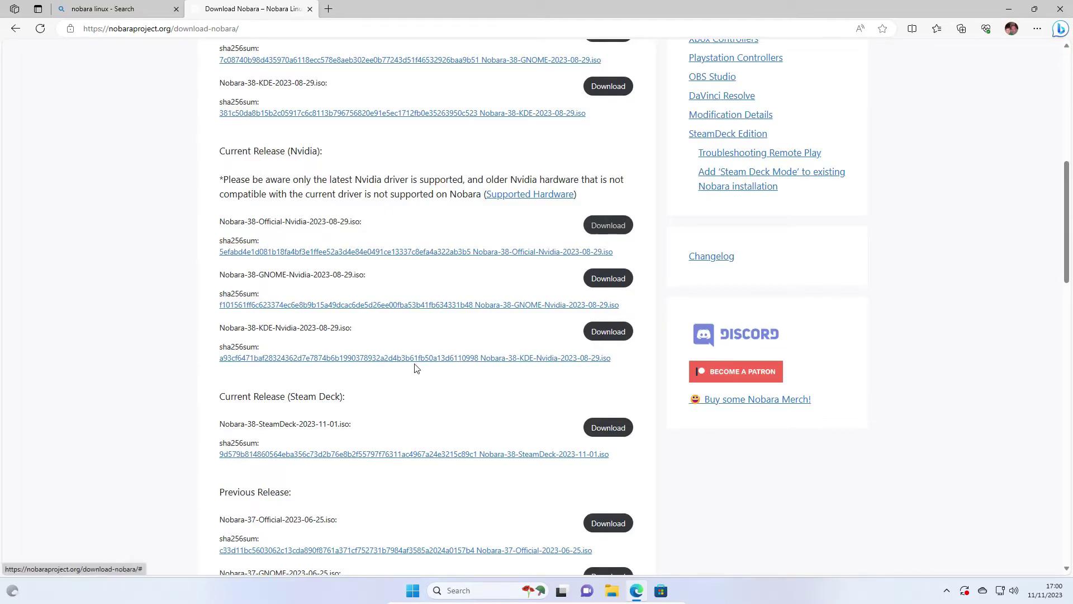
pyautogui.scroll(-3, 408, 391)
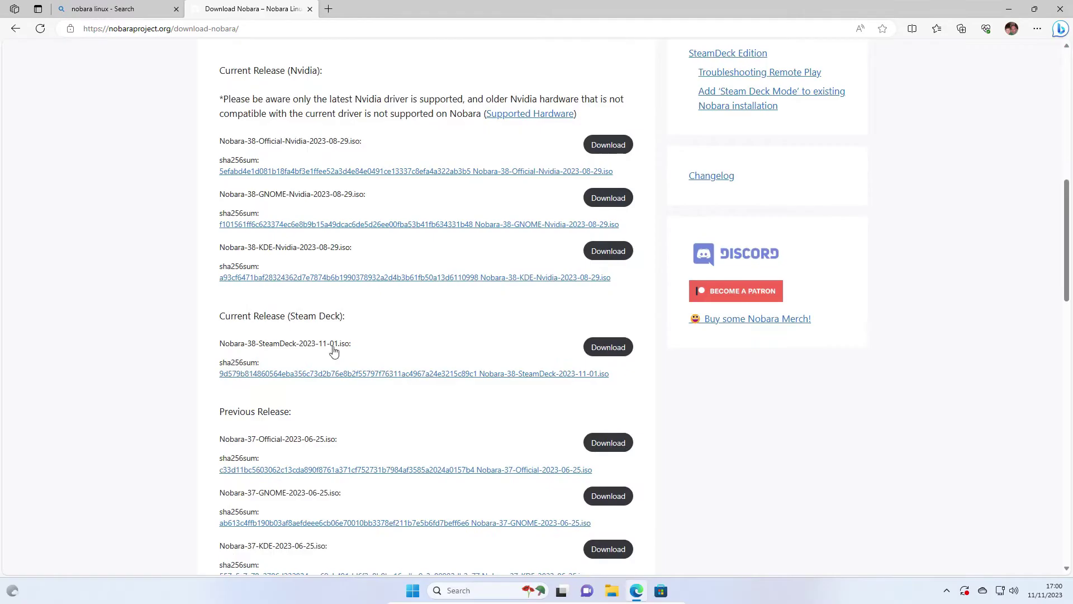
pyautogui.click(623, 351)
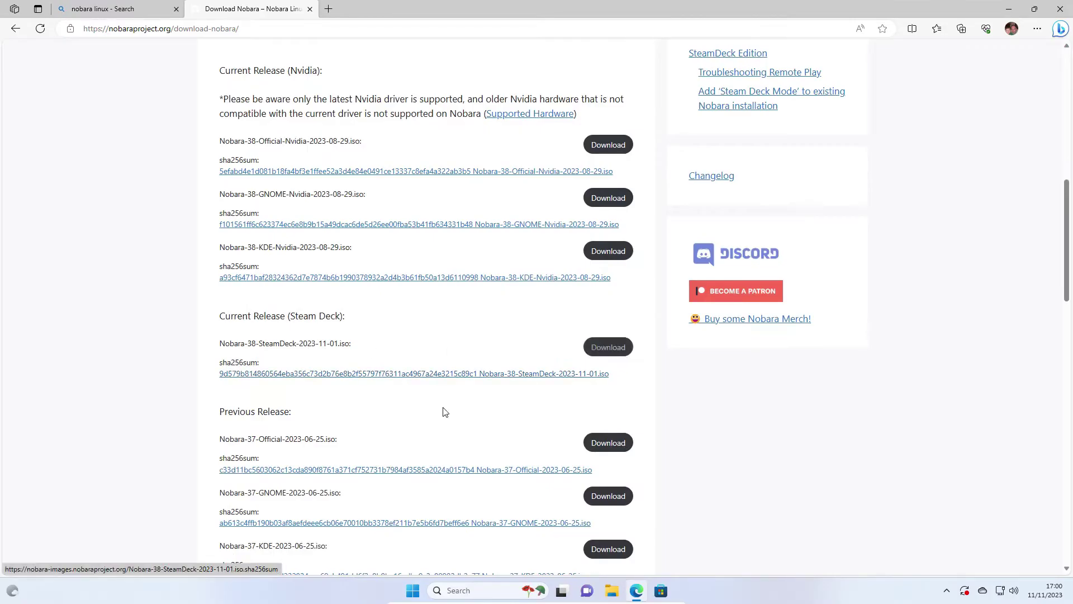
pyautogui.scroll(-1, 446, 412)
pyautogui.scroll(-3, 445, 412)
pyautogui.scroll(6, 446, 412)
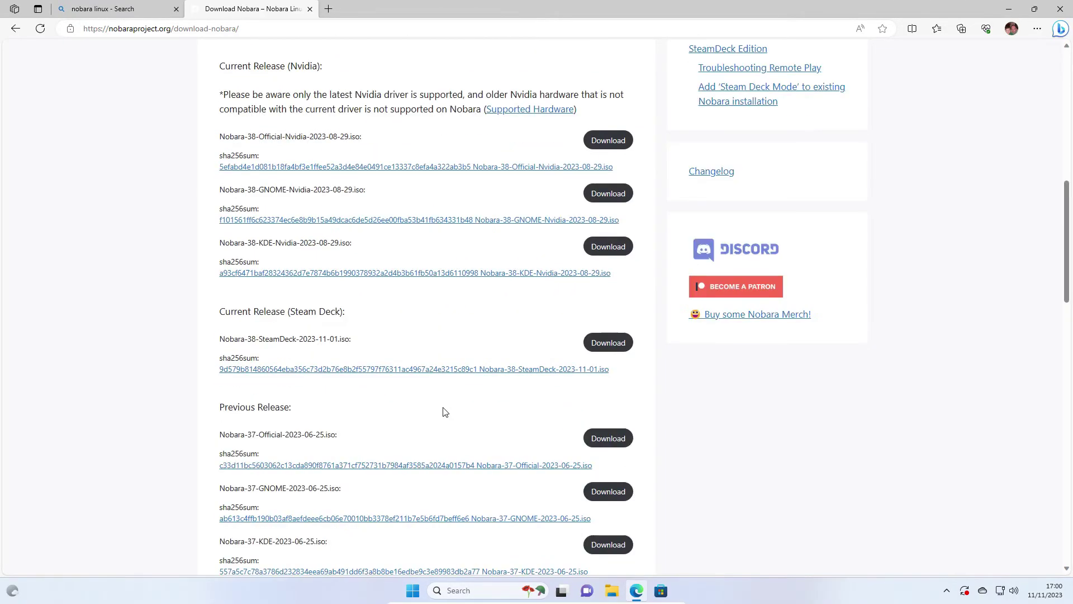
pyautogui.scroll(8, 445, 412)
pyautogui.scroll(-3, 445, 412)
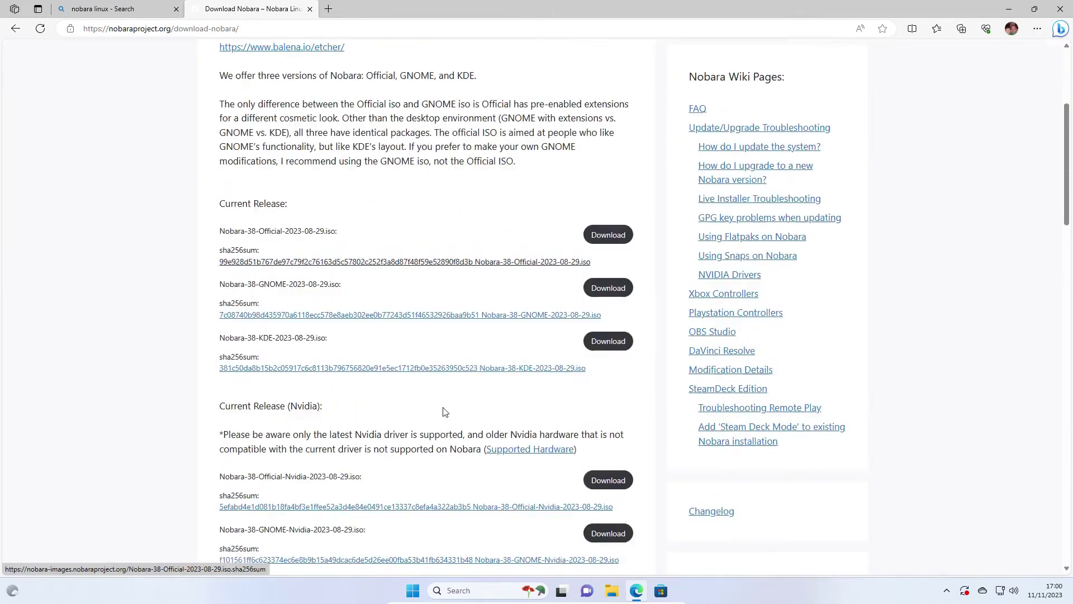
pyautogui.click(609, 223)
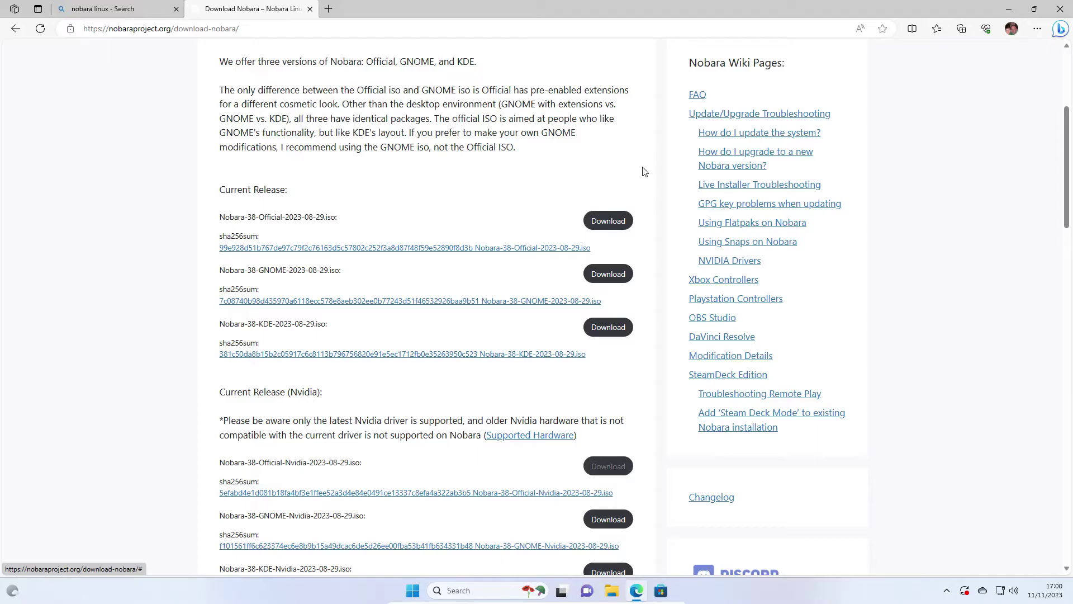
pyautogui.click(607, 221)
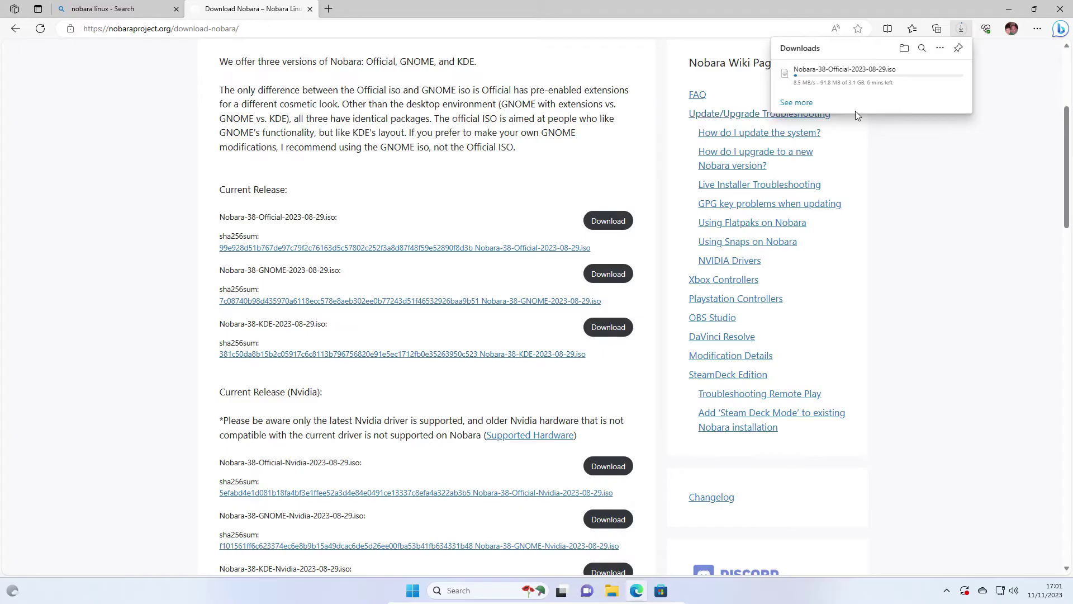
# - Go to etcher.io, accept cookies, and download the balenaEtcher-Setup-1.18.11 Windows installer
pyautogui.click(473, 18)
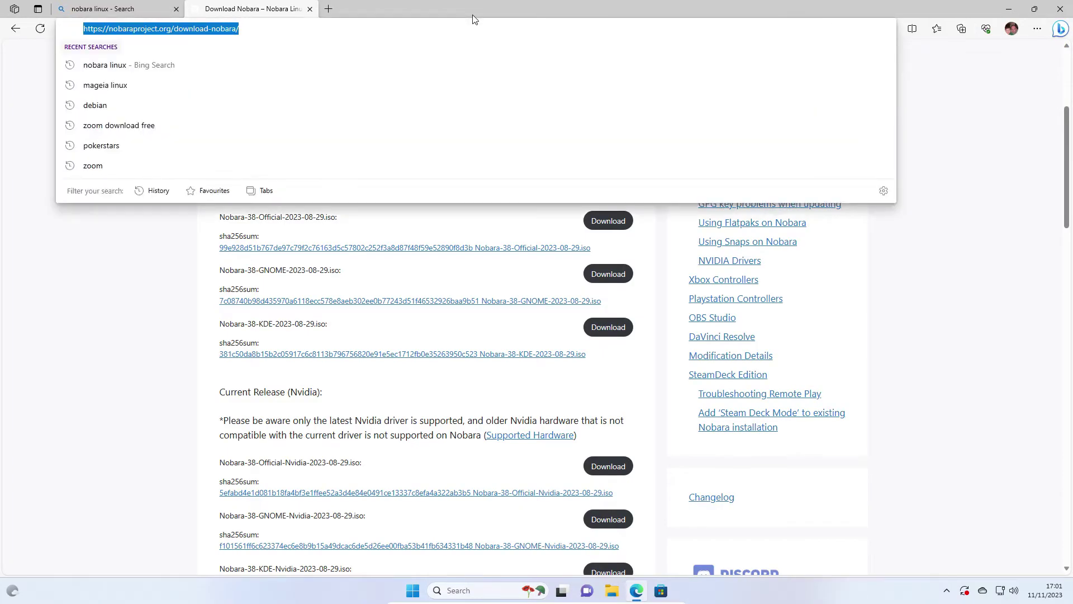
pyautogui.write('etcher.io')
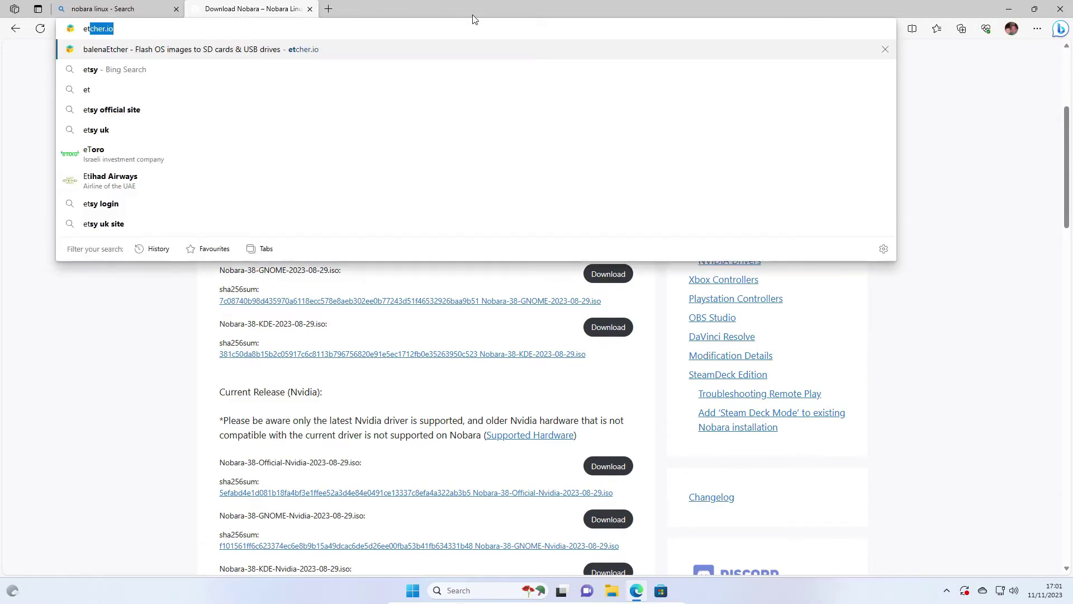
pyautogui.press('Return')
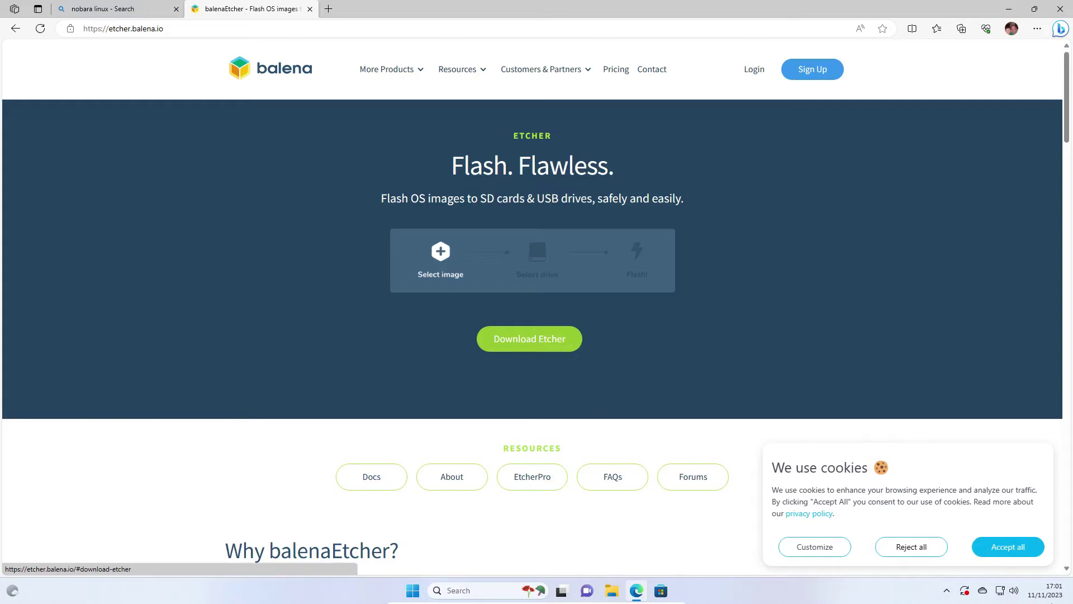
pyautogui.click(536, 347)
pyautogui.click(1007, 546)
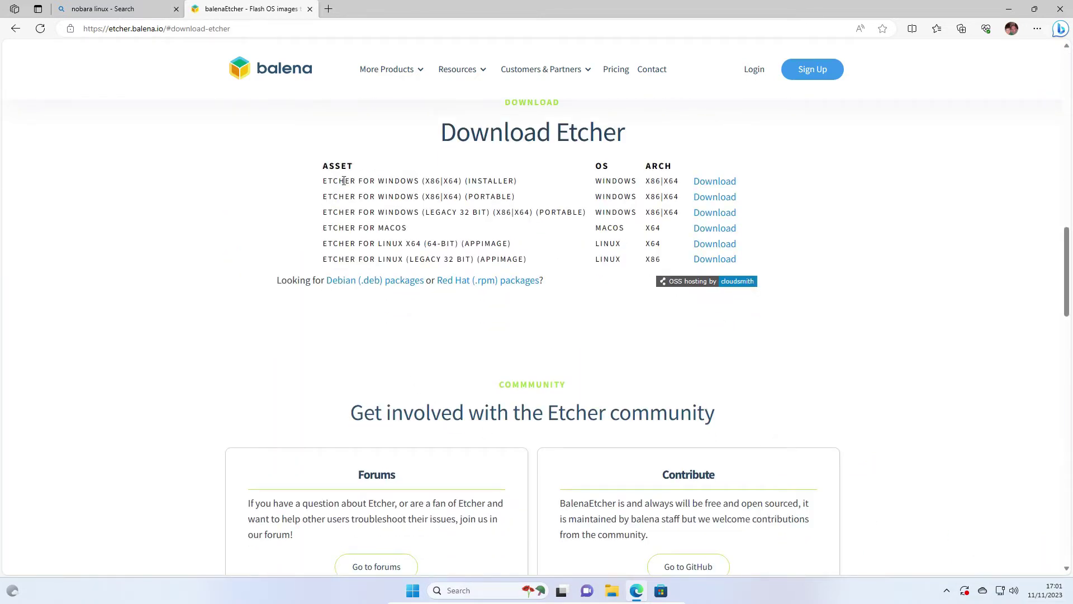
pyautogui.click(728, 186)
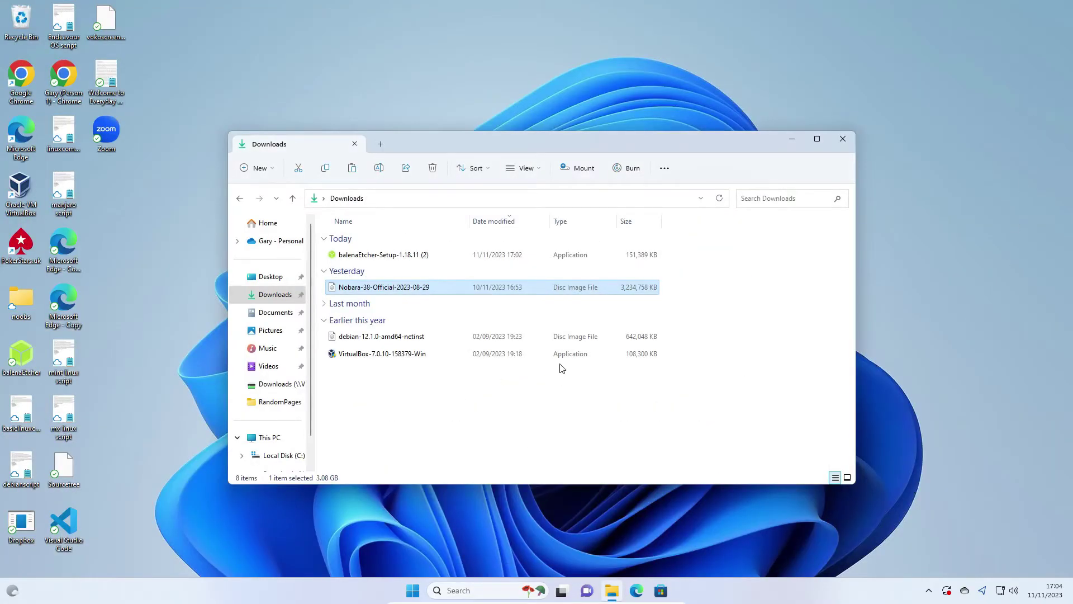
# - Launch balenaEtcher-Setup-1.18.11 from the Downloads folder in File Explorer
pyautogui.click(850, 134)
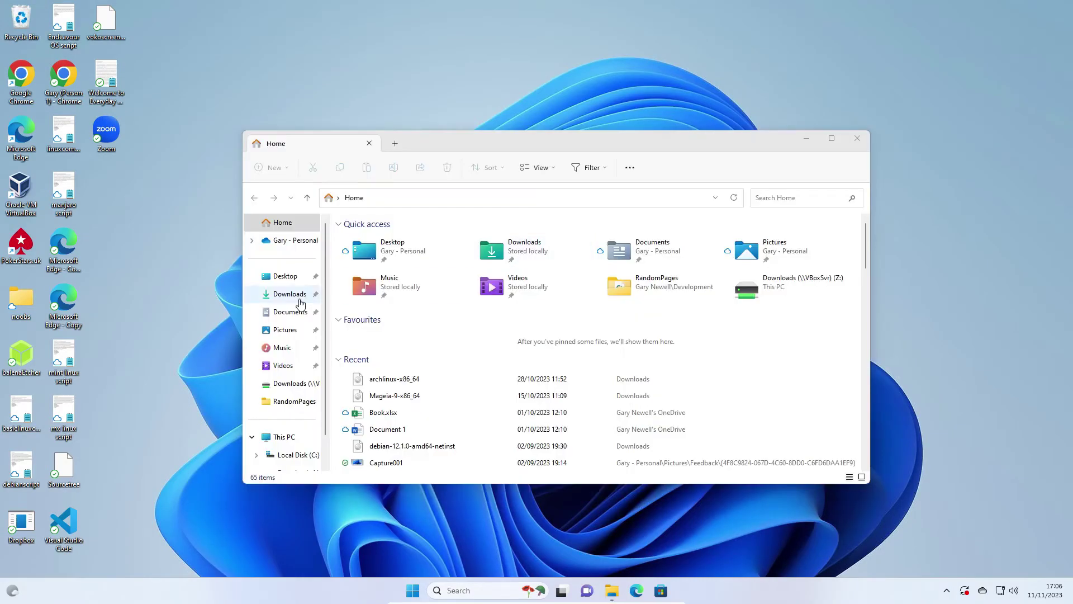
pyautogui.click(286, 295)
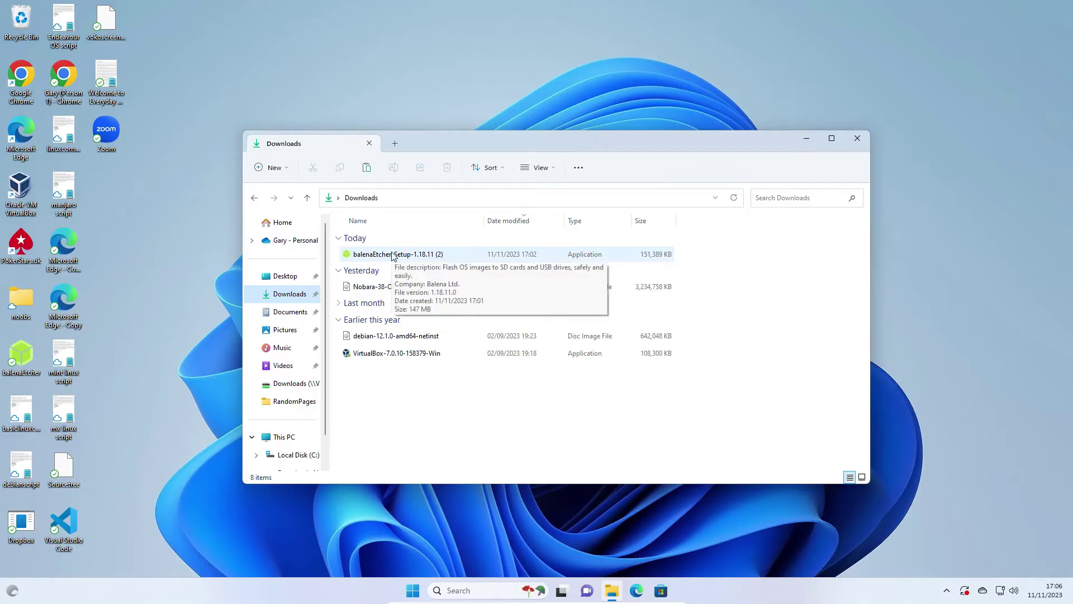
pyautogui.doubleClick(394, 256)
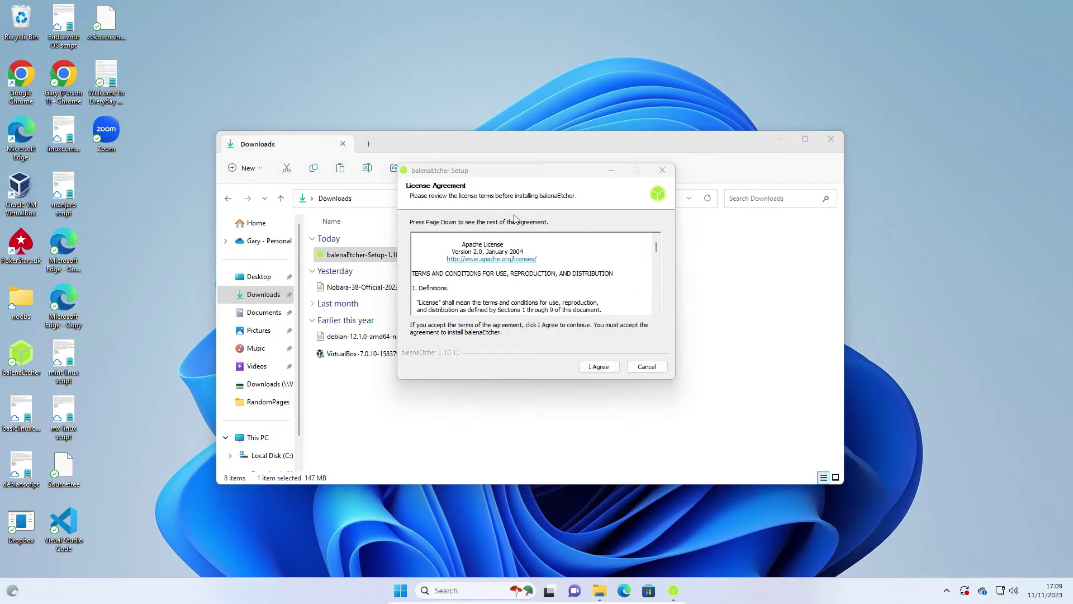
# - Accept the Etcher licence to install it, then select the Nobara-38-Official-2023-08-29 image
pyautogui.click(831, 144)
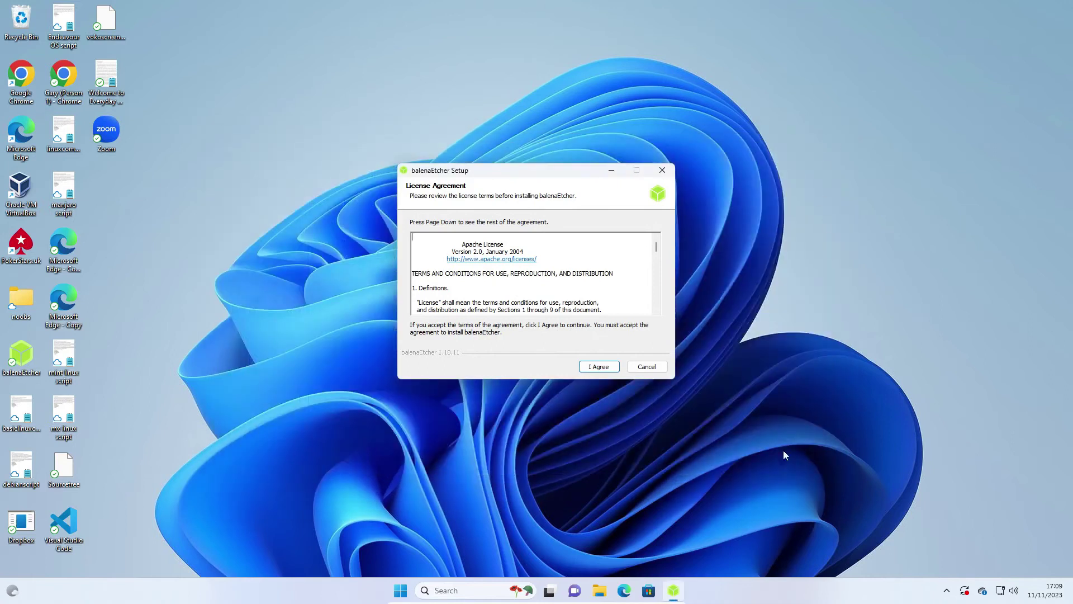
pyautogui.click(602, 367)
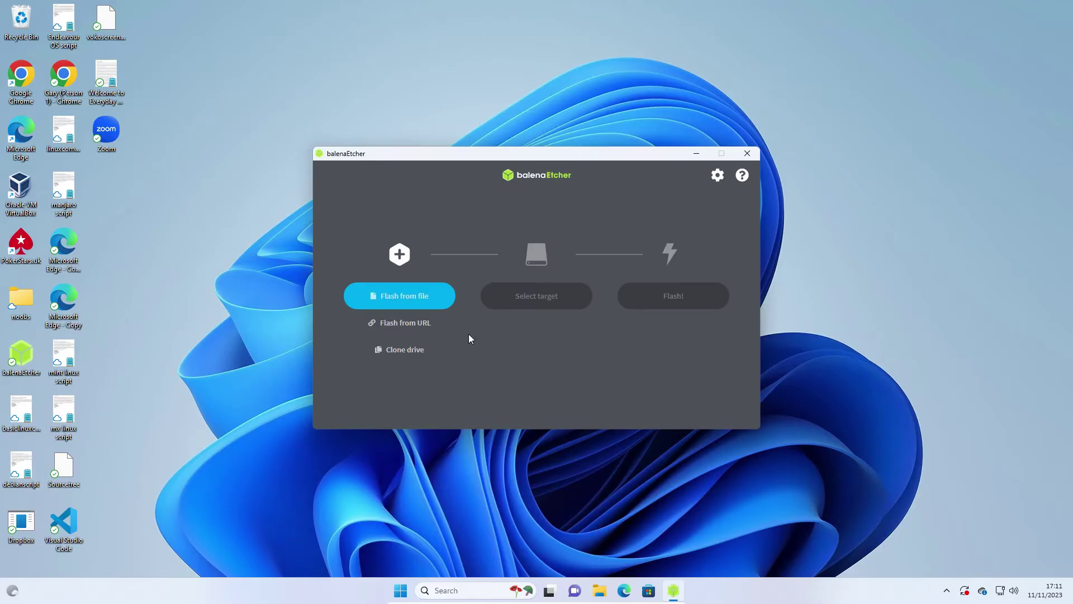
pyautogui.click(399, 292)
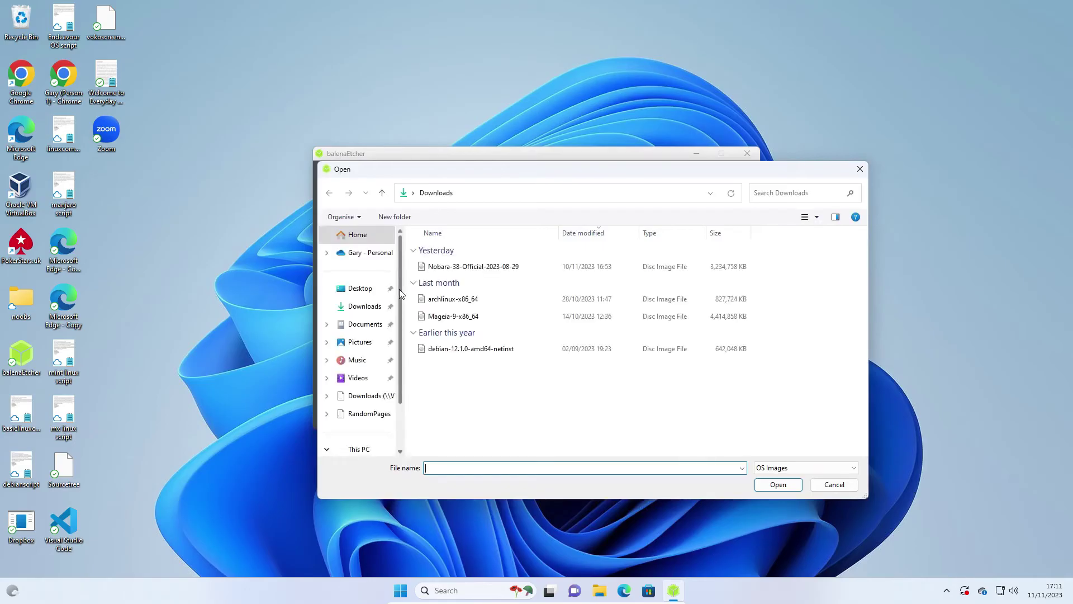
pyautogui.doubleClick(494, 267)
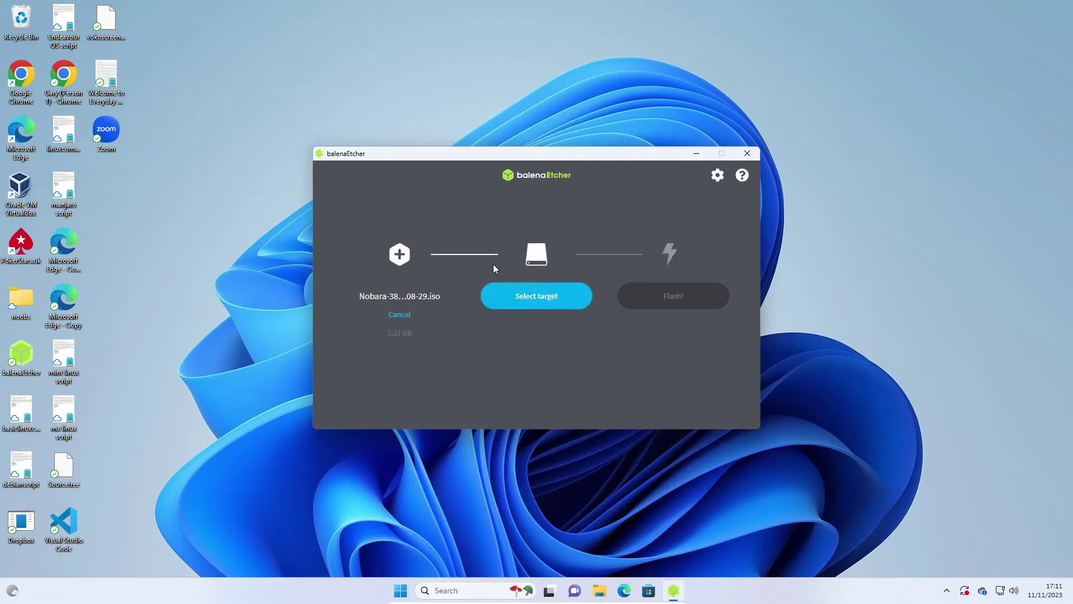
# - Target the SanDisk Cruzer USB drive and start flashing the Nobara image
pyautogui.click(529, 301)
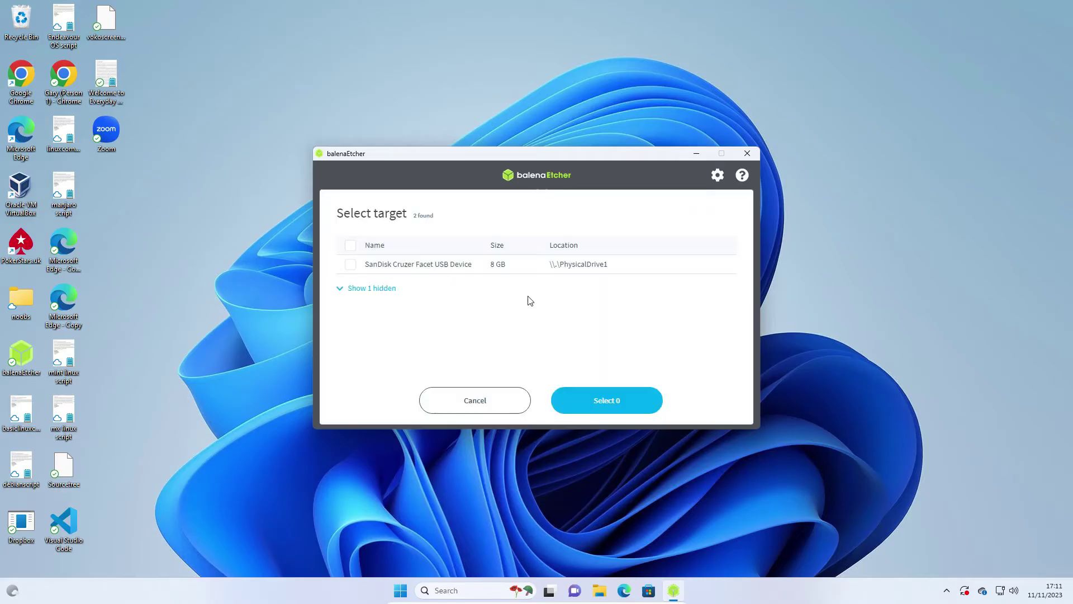
pyautogui.click(349, 267)
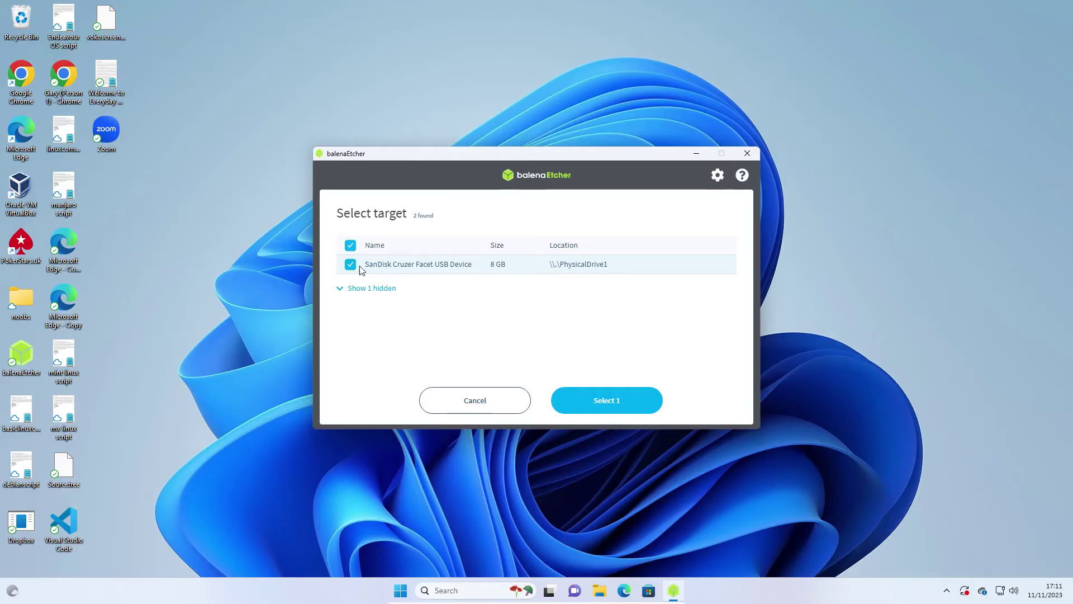
pyautogui.click(608, 401)
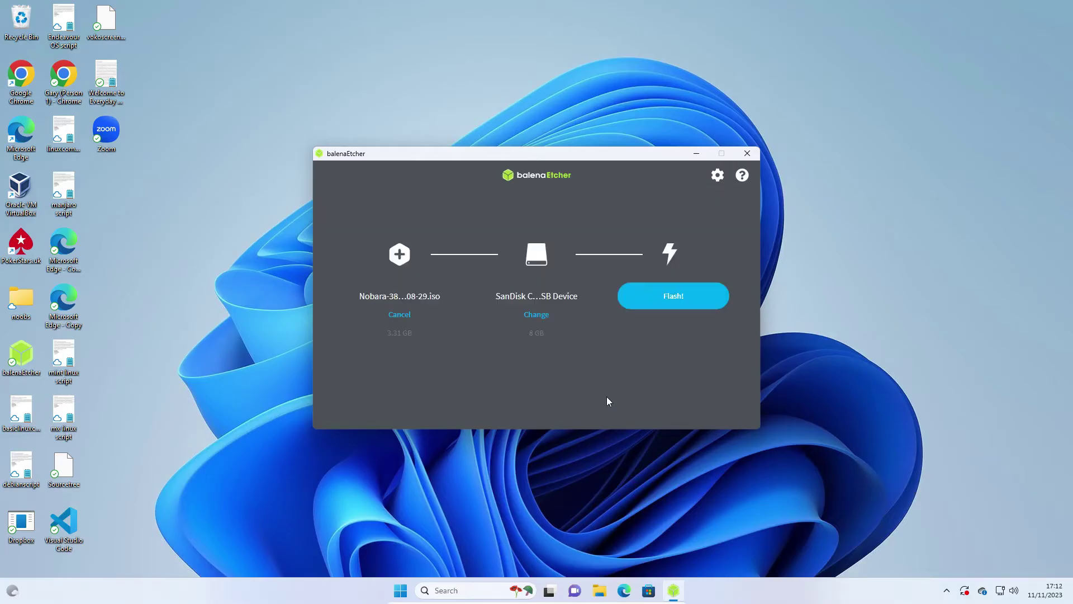
pyautogui.click(667, 292)
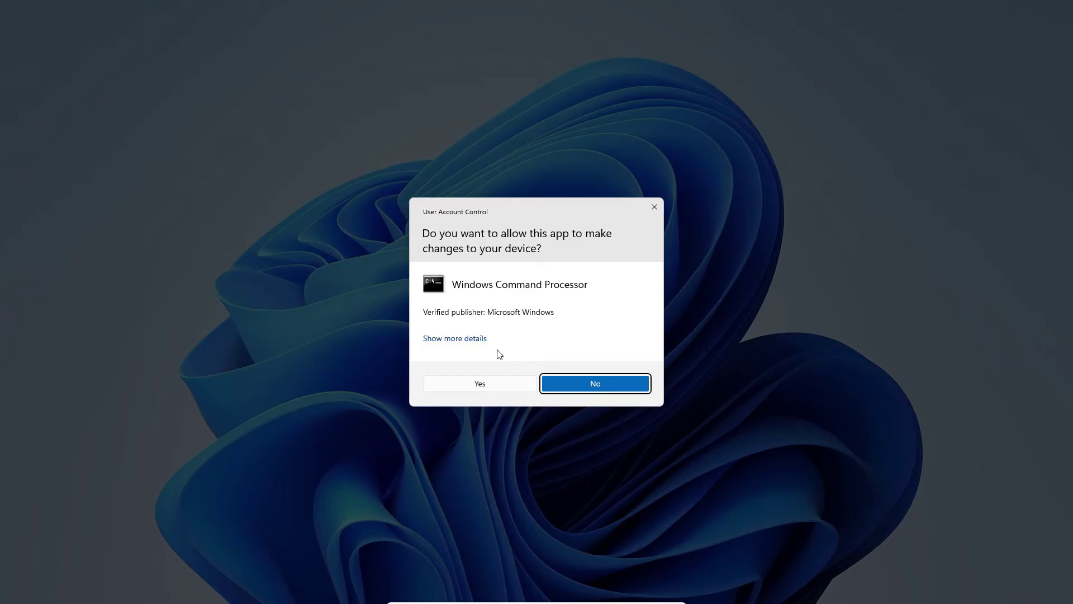
# - Approve the User Account Control prompt so the Nobara flash to USB begins
pyautogui.click(486, 387)
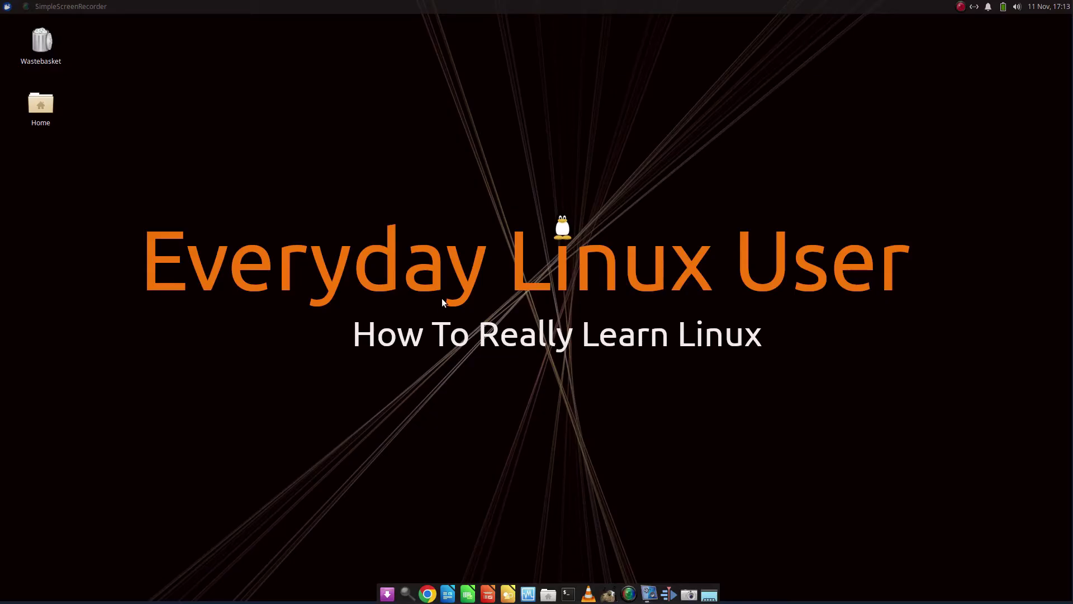
# - Launch Chrome, search 'nobara download', and open the Download Nobara page
pyautogui.click(427, 594)
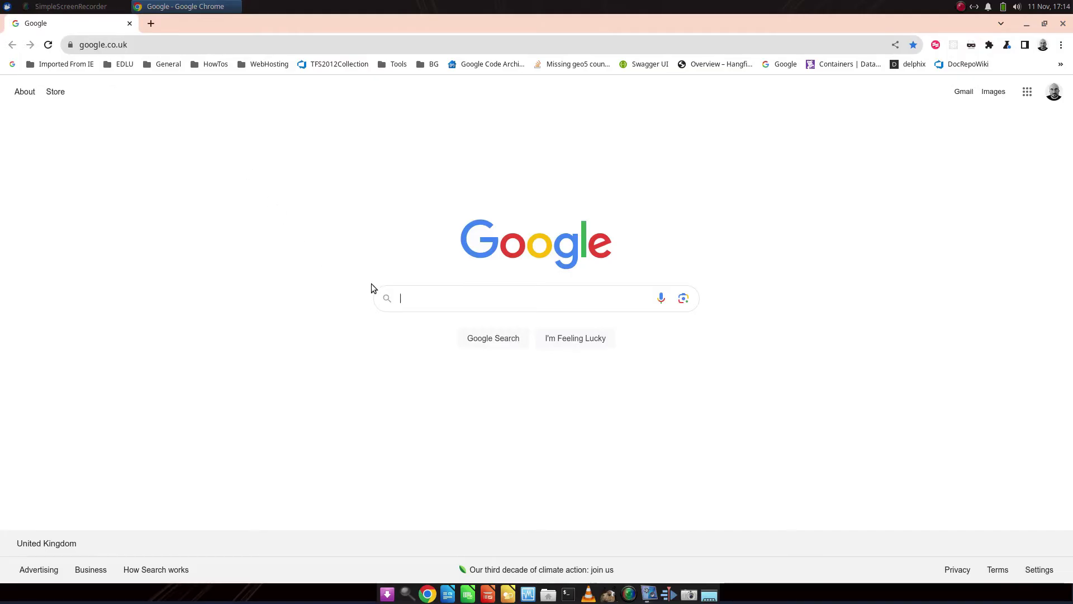
pyautogui.write('noboara')
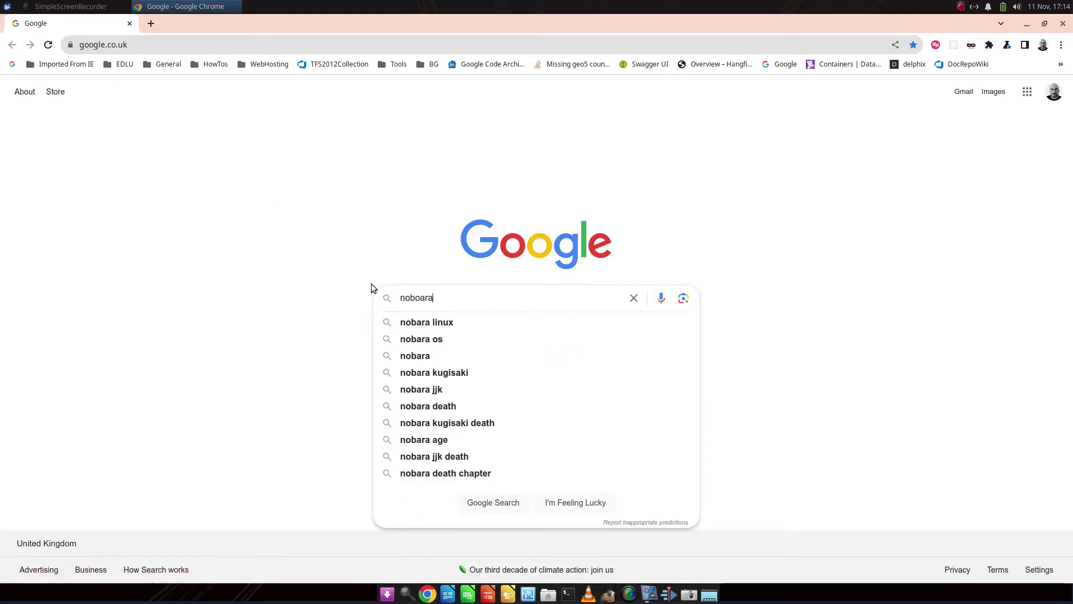
pyautogui.press('BackSpace')
pyautogui.press('BackSpace')
pyautogui.press('BackSpace')
pyautogui.press('BackSpace')
pyautogui.write('ara')
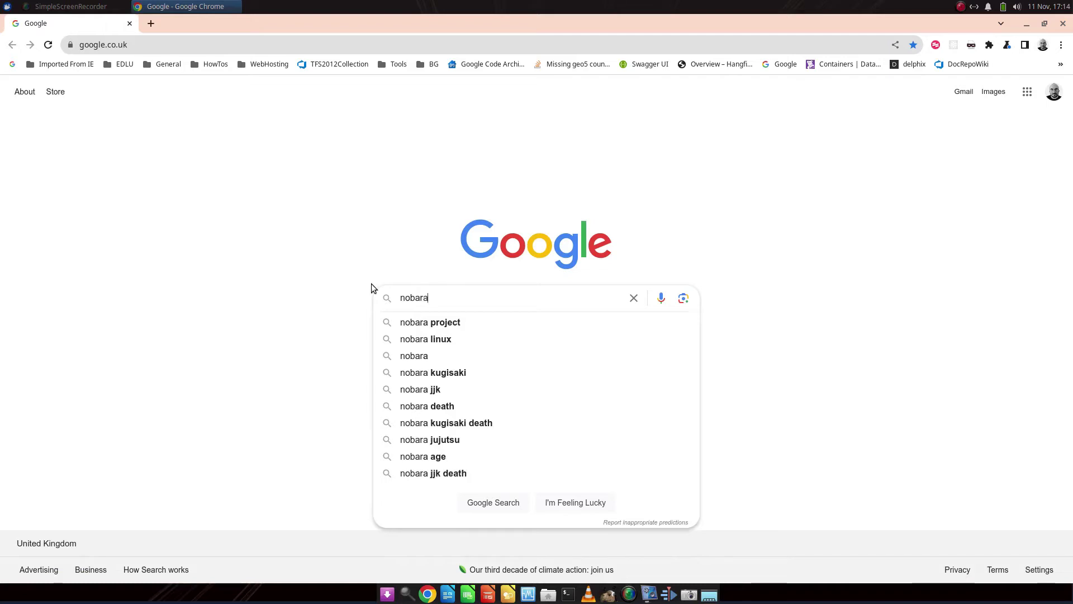
pyautogui.write(' download')
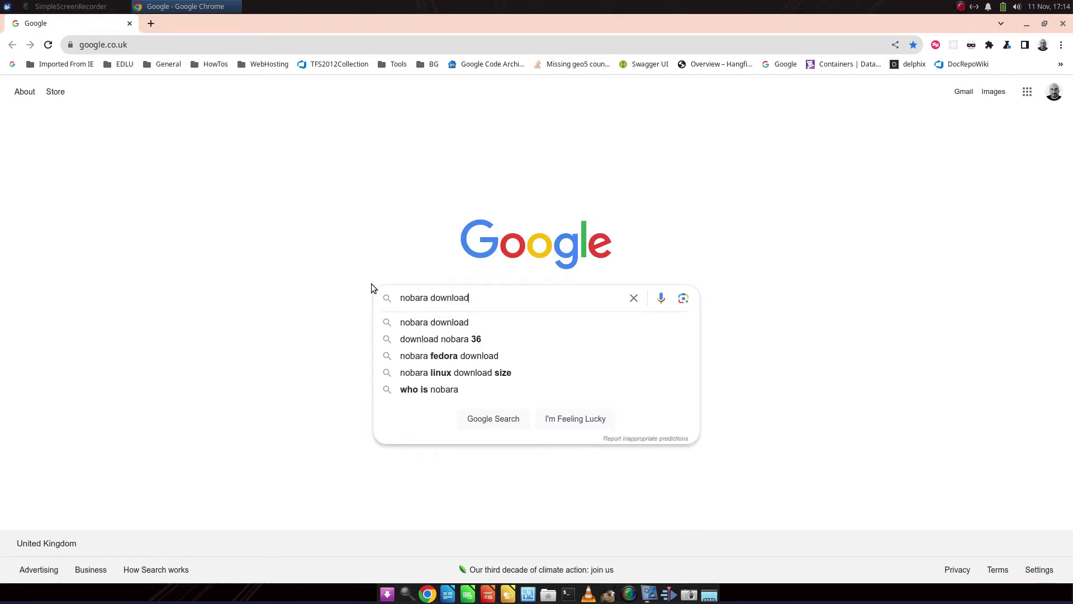
pyautogui.press('Return')
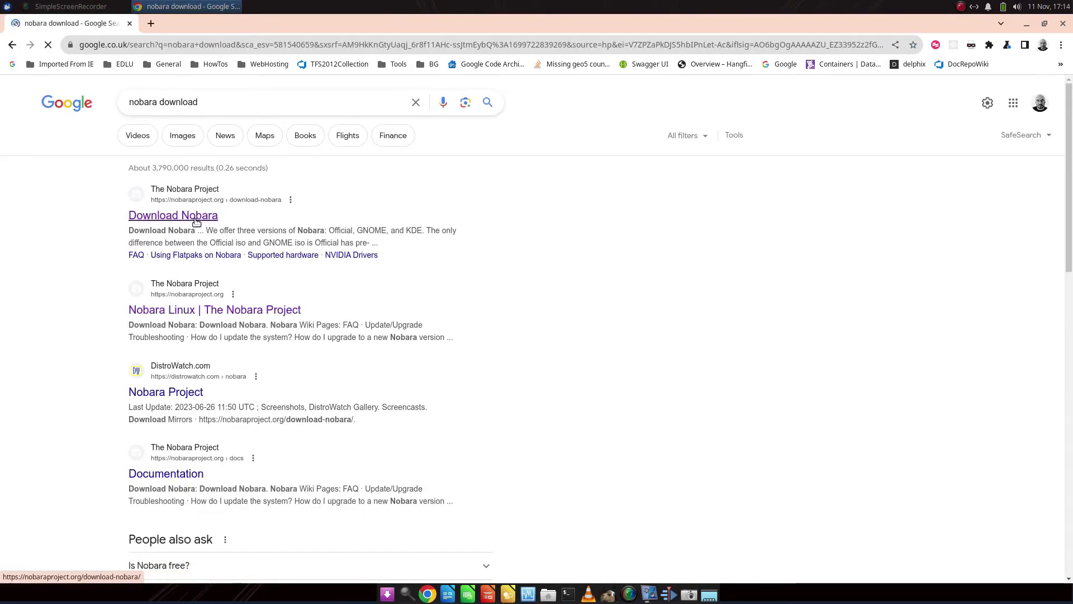
pyautogui.click(196, 222)
# - Download the Official Nobara 38 ISO and accept its licence agreement
pyautogui.scroll(-3, 535, 314)
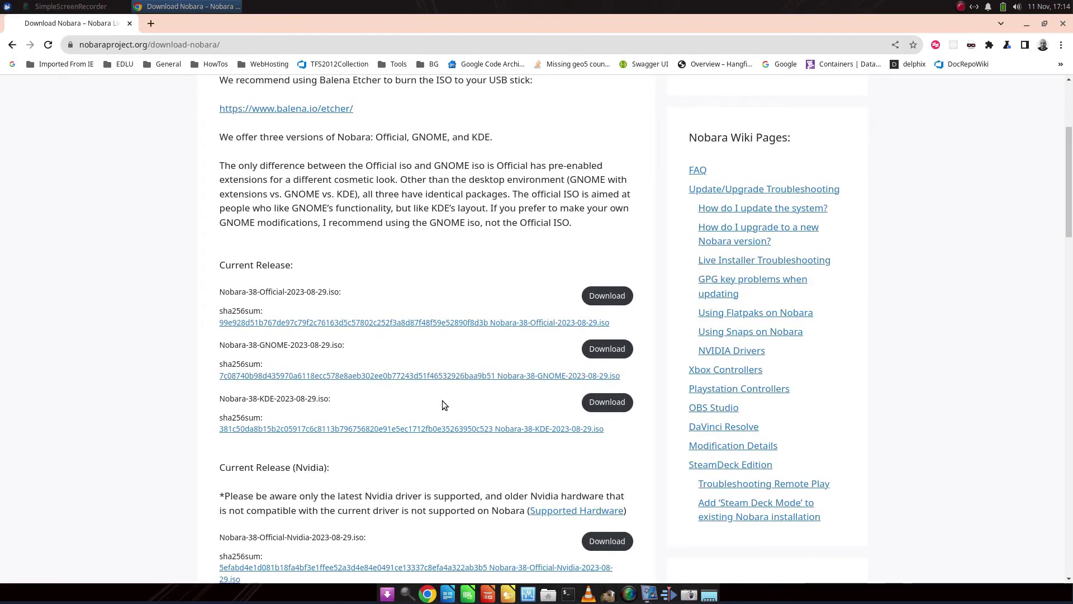
pyautogui.scroll(-2, 444, 404)
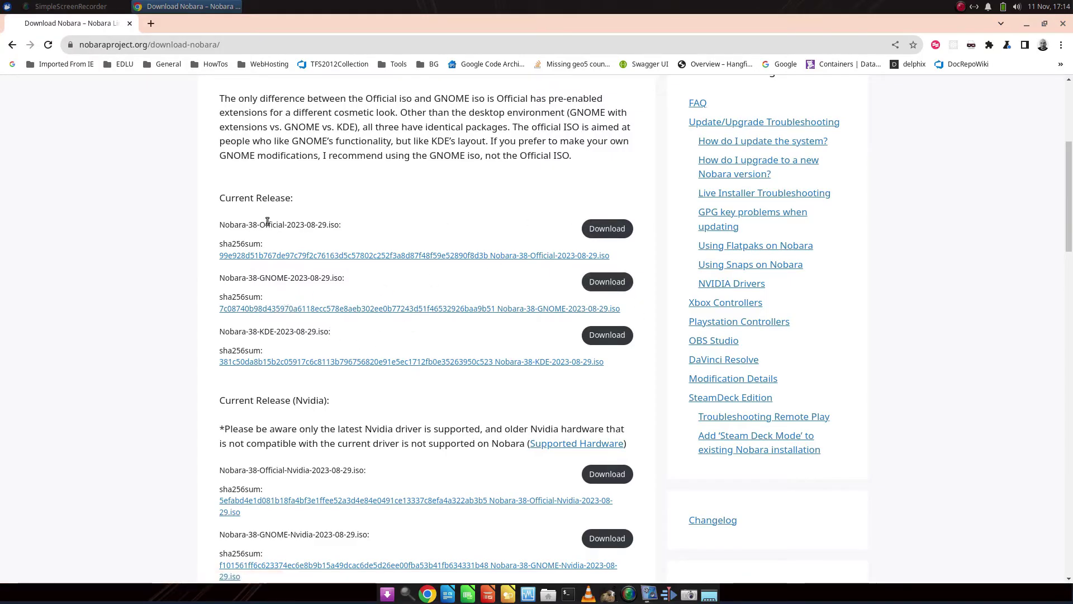
pyautogui.click(612, 228)
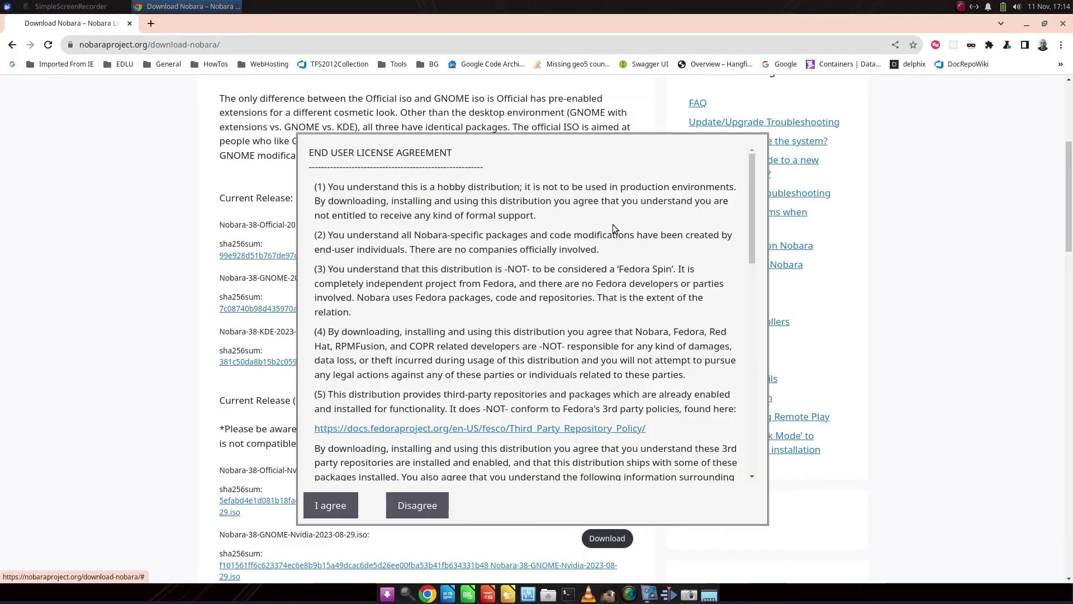
pyautogui.click(338, 505)
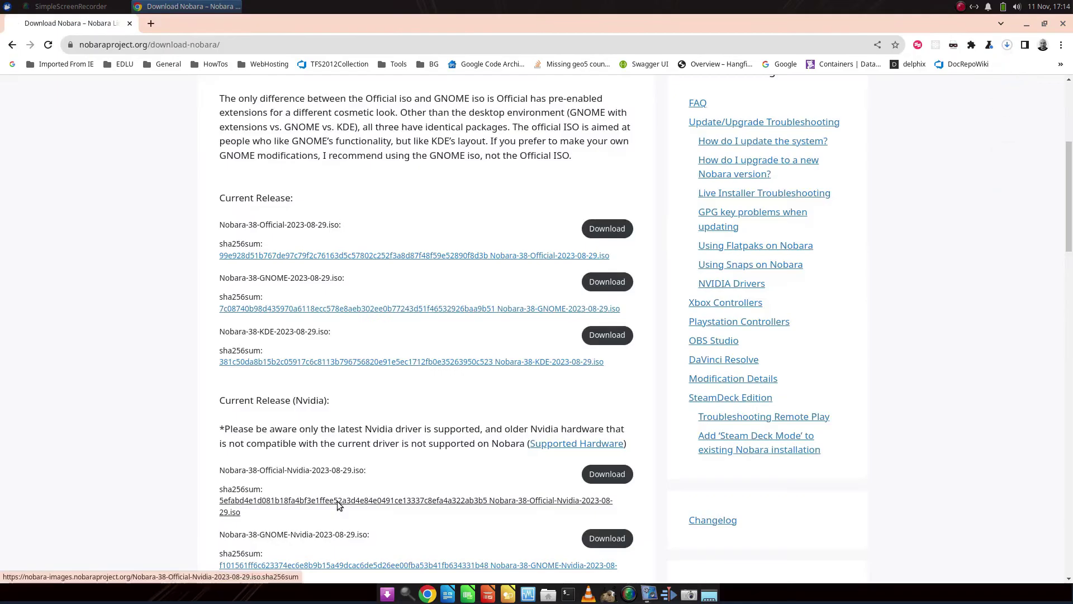
# - Visit the Etcher download table on etcher.balena.io, then close Chrome
pyautogui.click(254, 42)
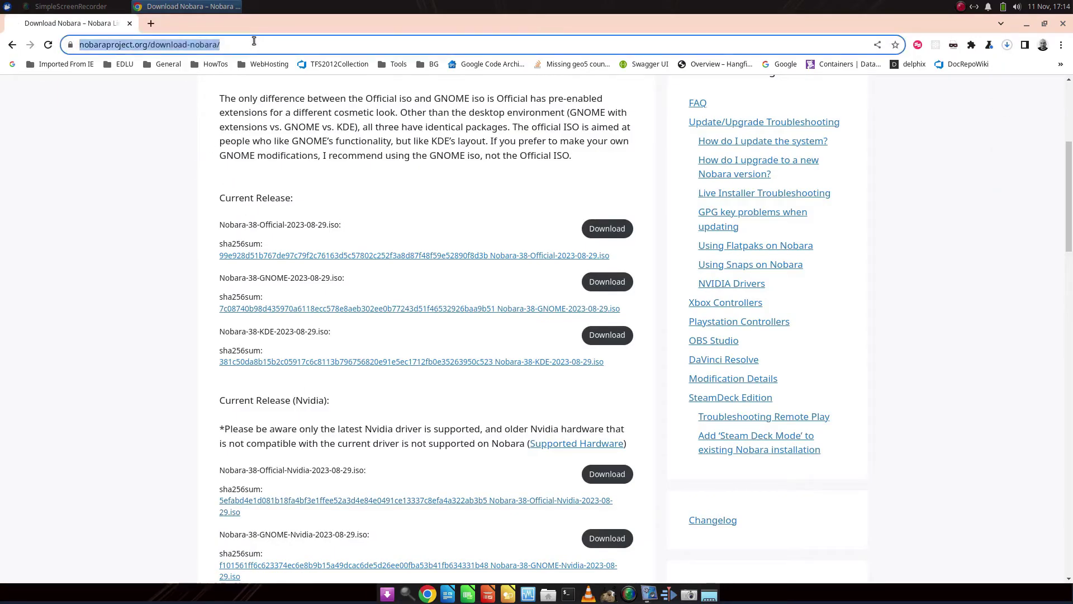
pyautogui.write('etcher')
pyautogui.press('Return')
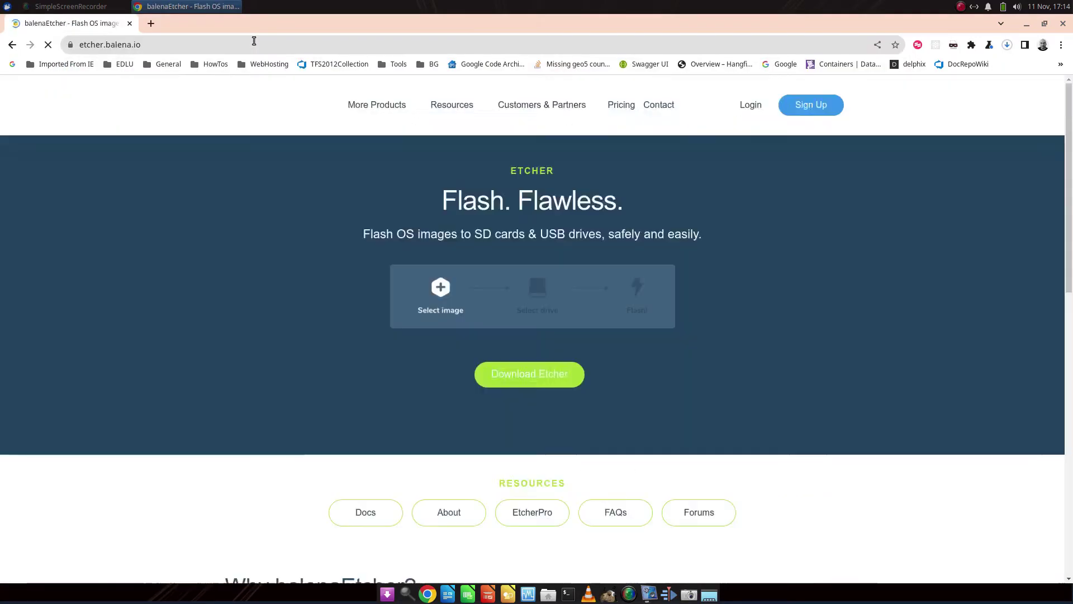
pyautogui.click(546, 372)
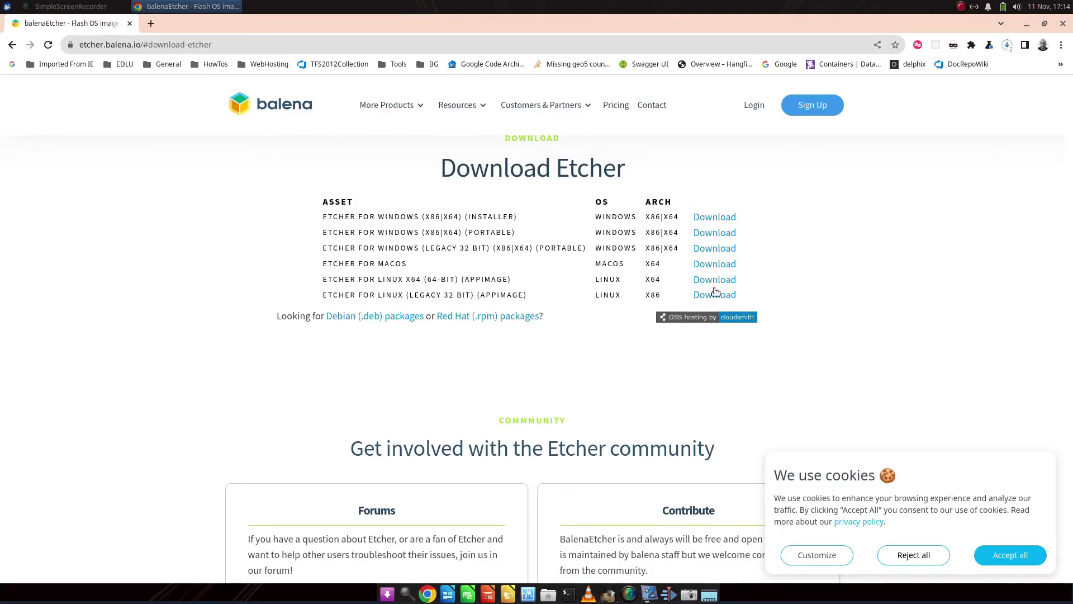
pyautogui.click(1063, 23)
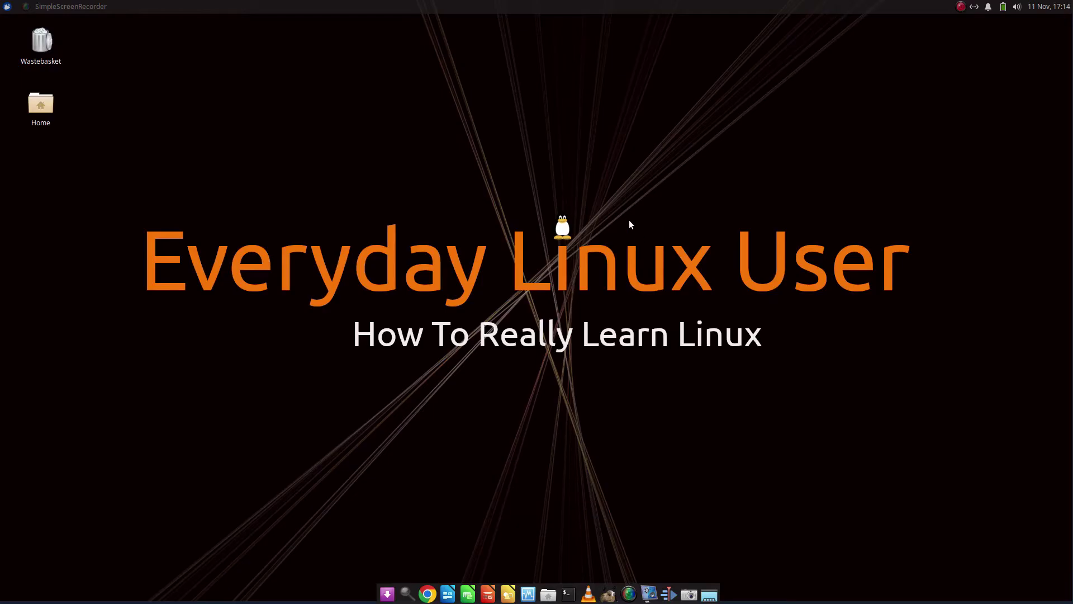
# - Open the Home folder in PCManFM and go into Downloads
pyautogui.click(549, 594)
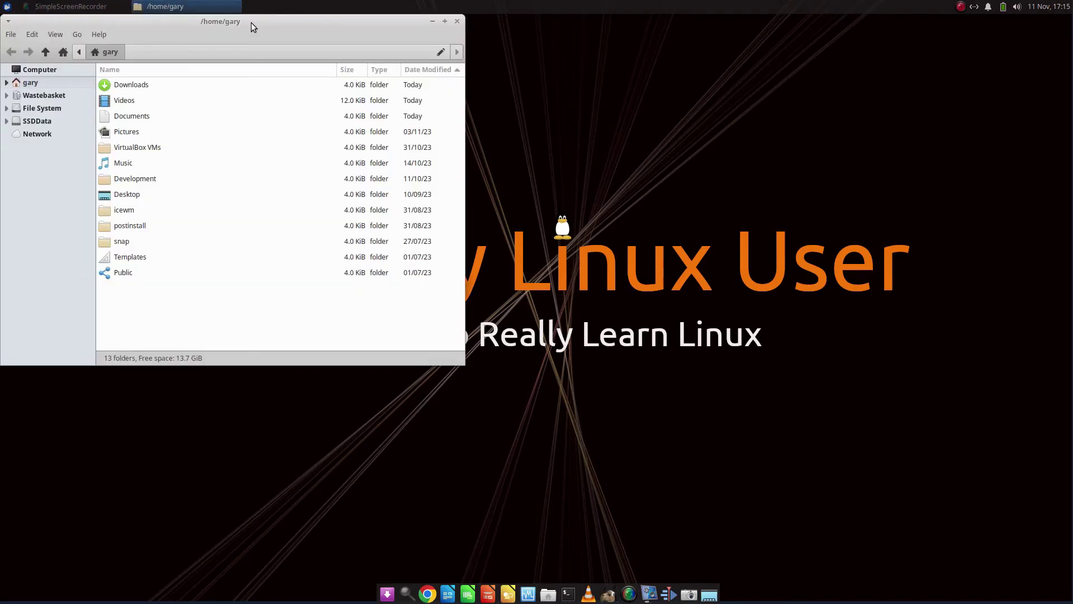
pyautogui.moveTo(250, 22); pyautogui.dragTo(512, 84)
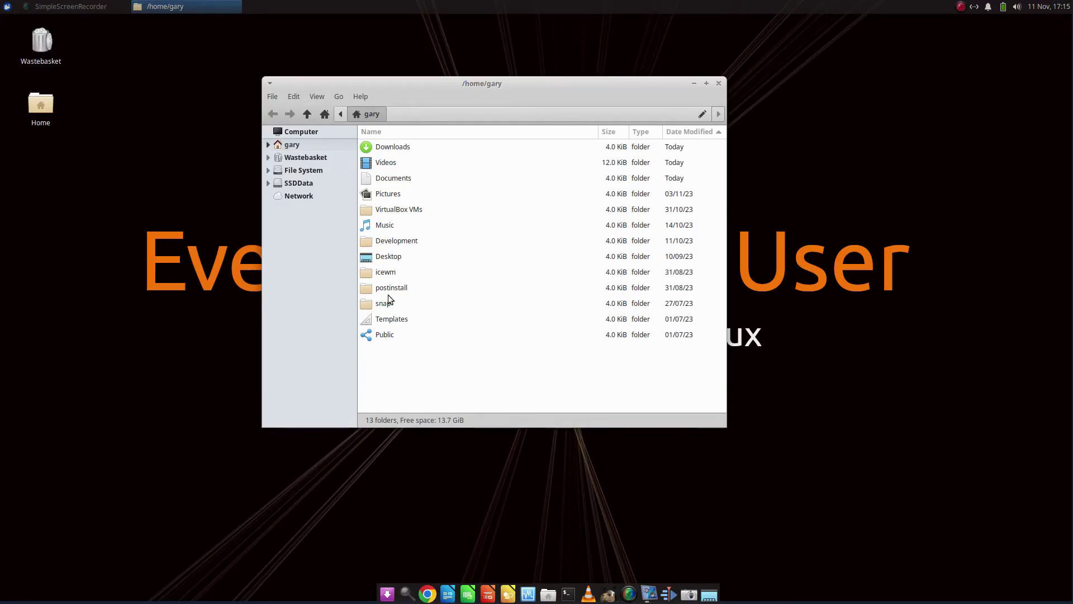
pyautogui.doubleClick(392, 147)
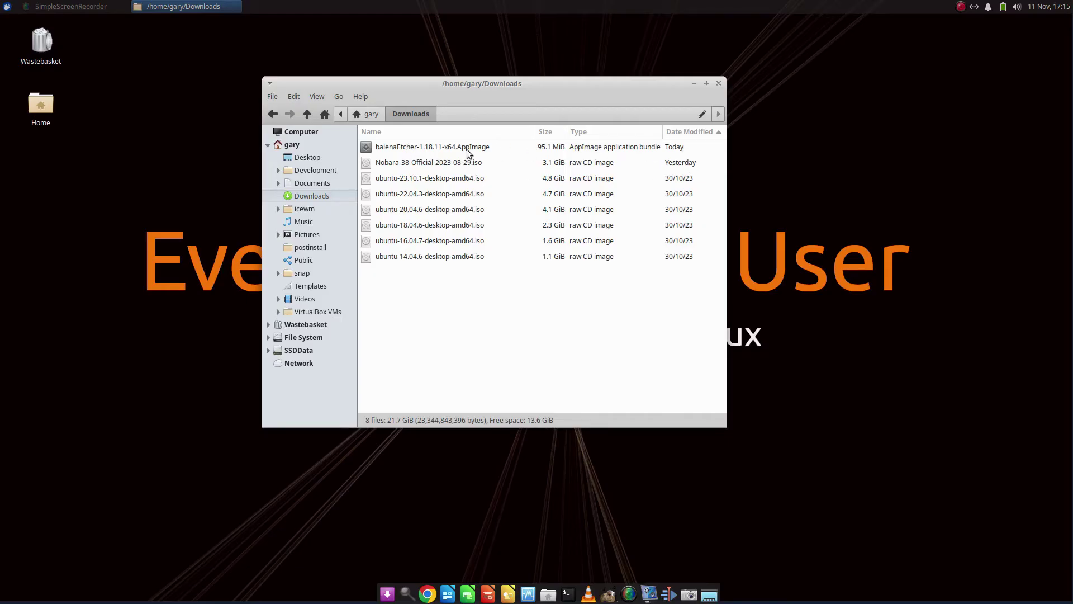
# - Review the Permissions of balenaEtcher-1.18.11-x64.AppImage in its Properties dialog, then close it
pyautogui.click(460, 146)
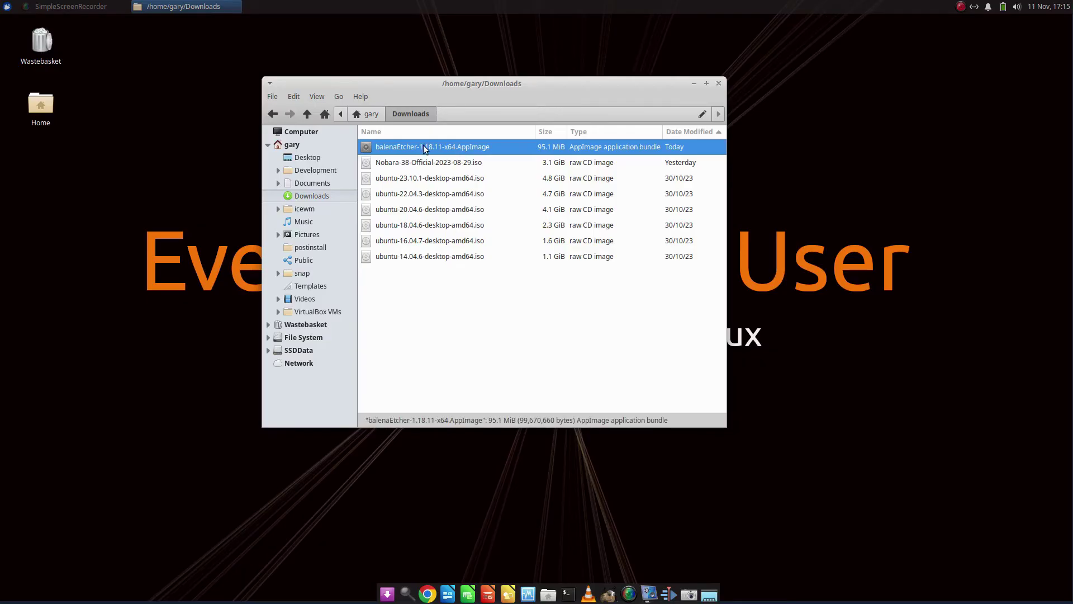
pyautogui.rightClick(398, 147)
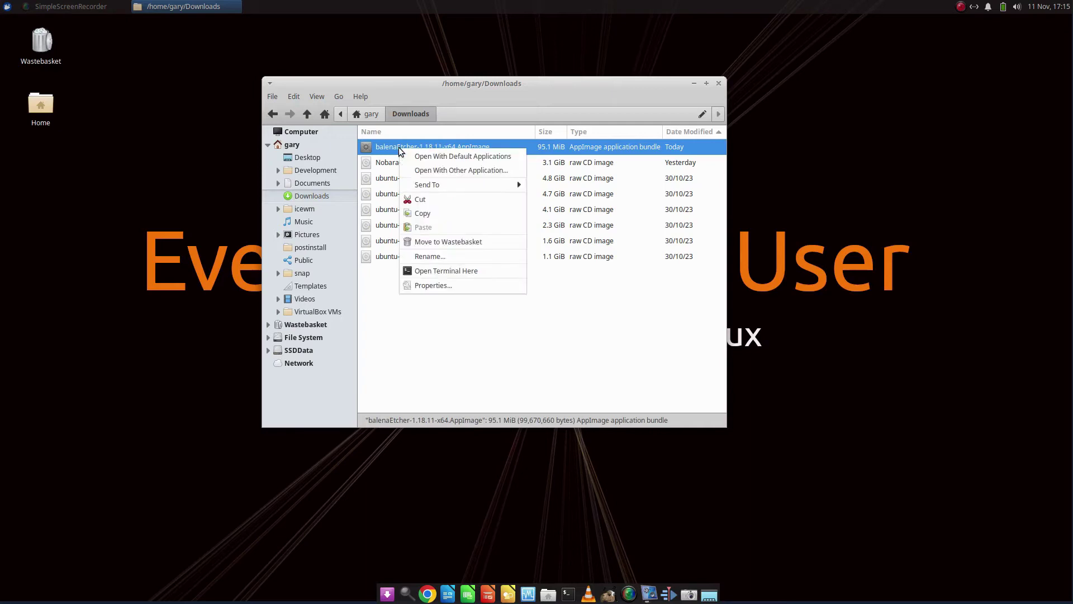
pyautogui.click(452, 285)
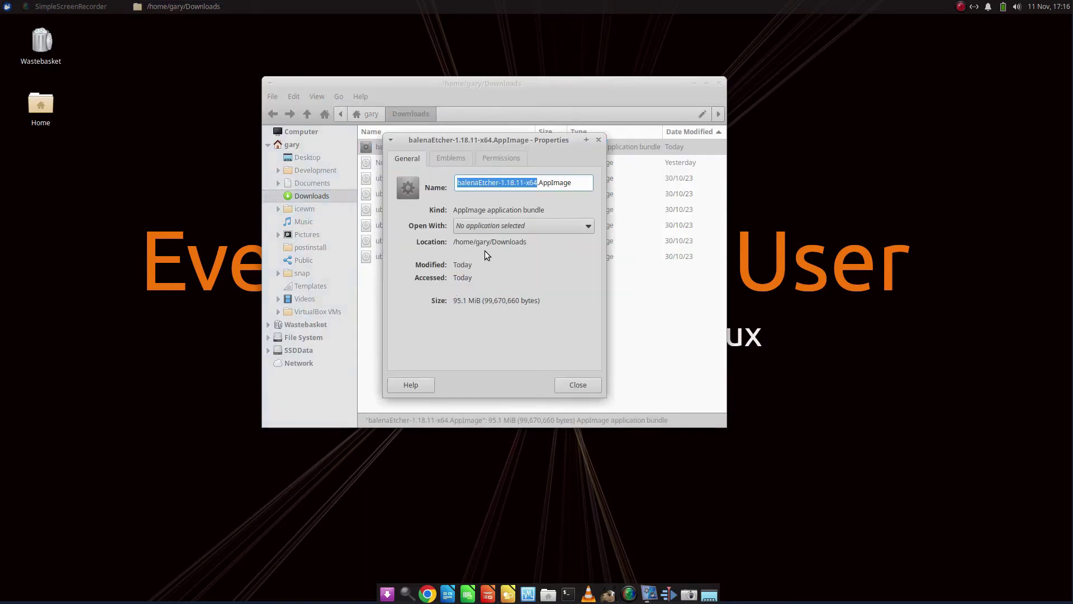
pyautogui.click(501, 159)
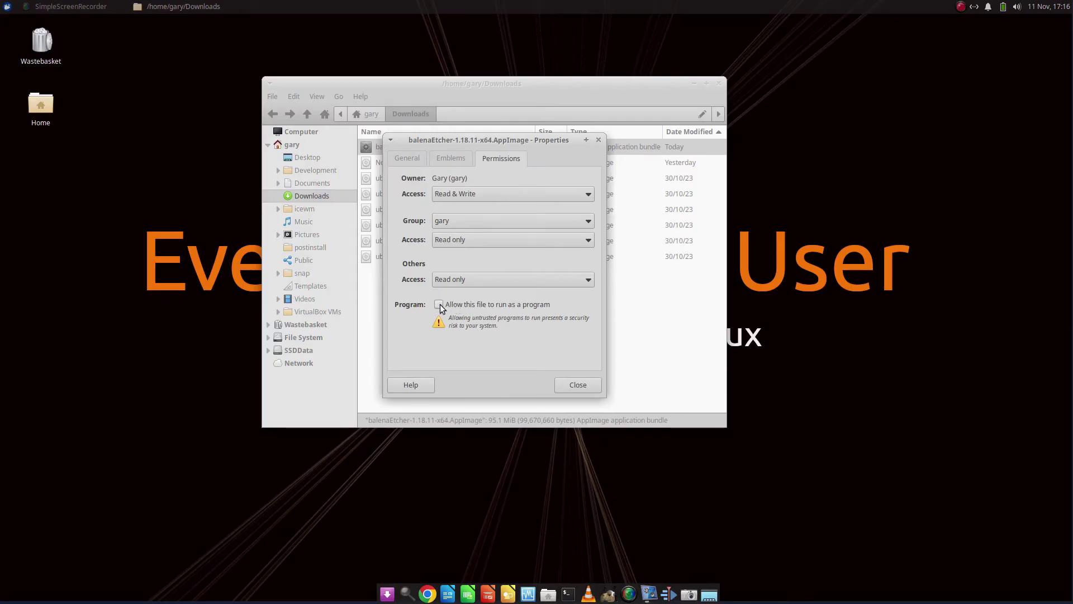
pyautogui.click(578, 385)
# - Open a terminal in the Downloads folder and list its files with ls
pyautogui.rightClick(494, 333)
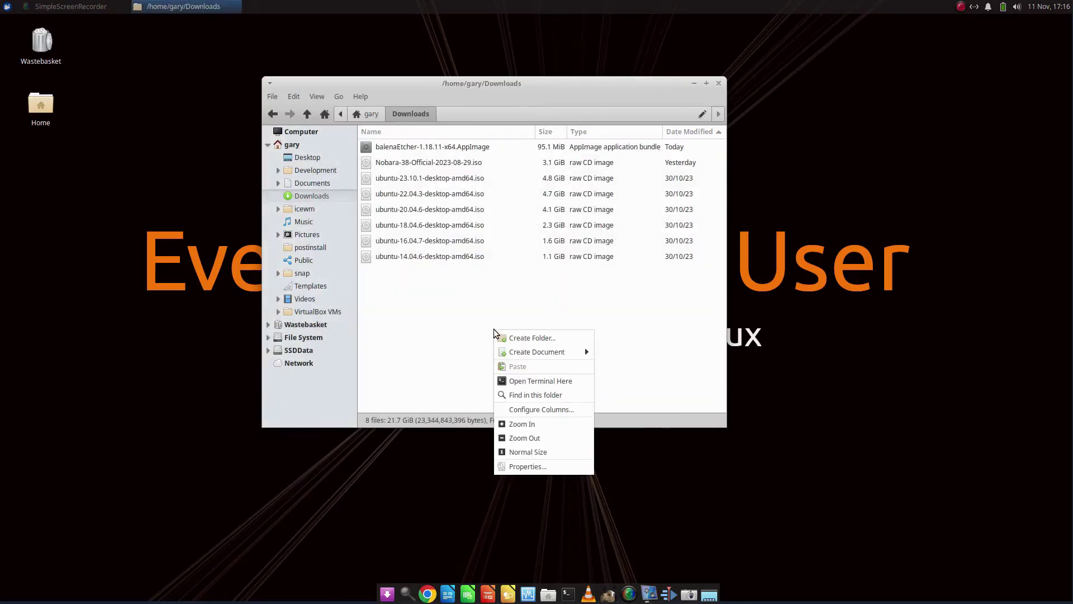
pyautogui.click(534, 381)
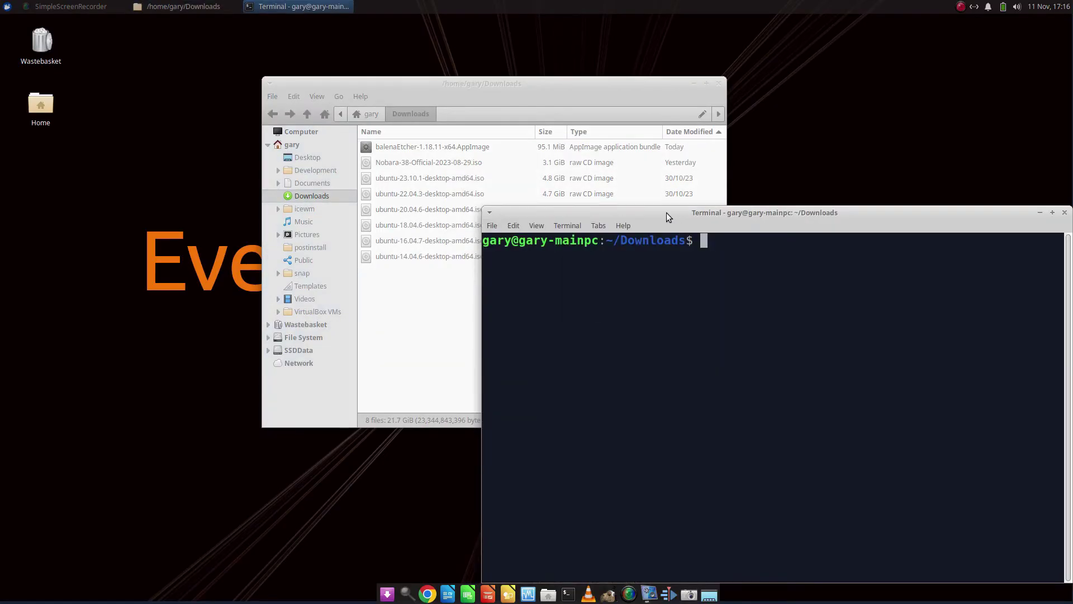
pyautogui.moveTo(663, 209); pyautogui.dragTo(429, 169)
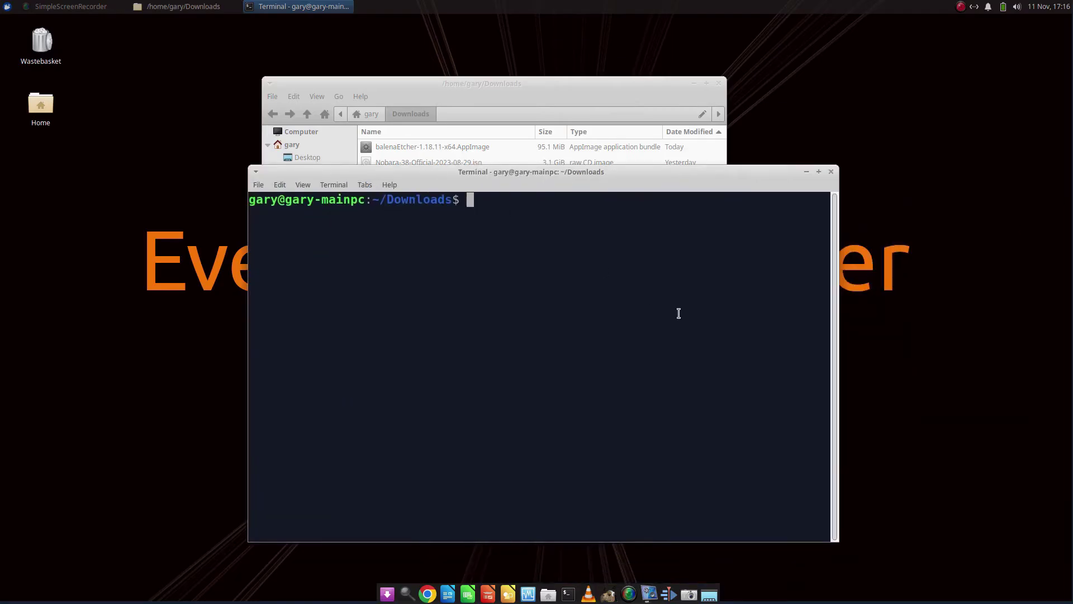
pyautogui.write('ls')
pyautogui.press('Return')
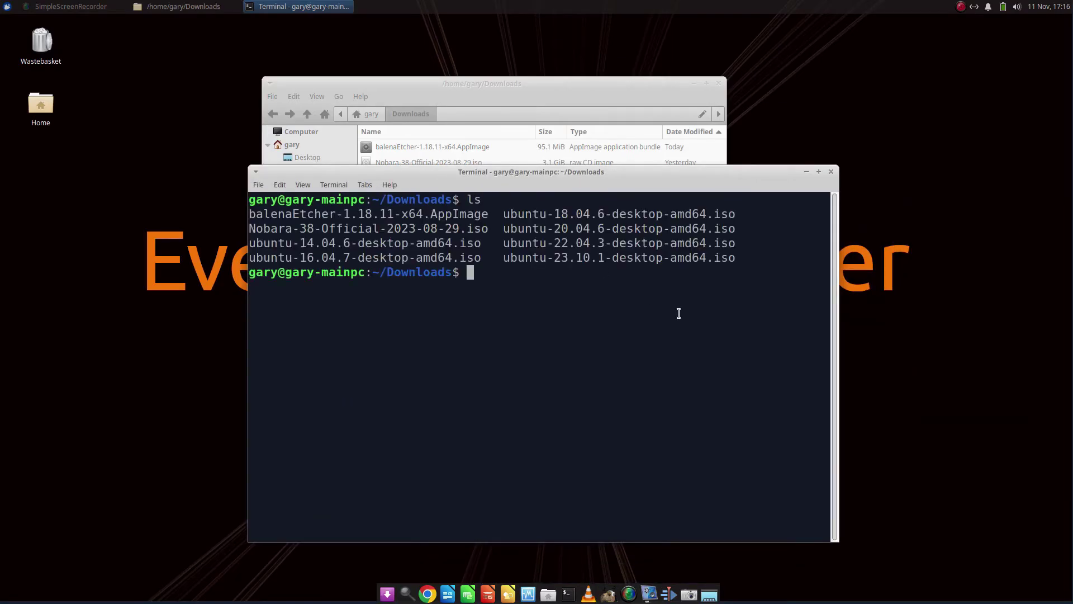
# - Run chmod +x on balenaEtcher-1.18.11-x64.AppImage, correcting the misspelt '-AppImage' to '.AppImage'
pyautogui.write('chmod +x "bal')
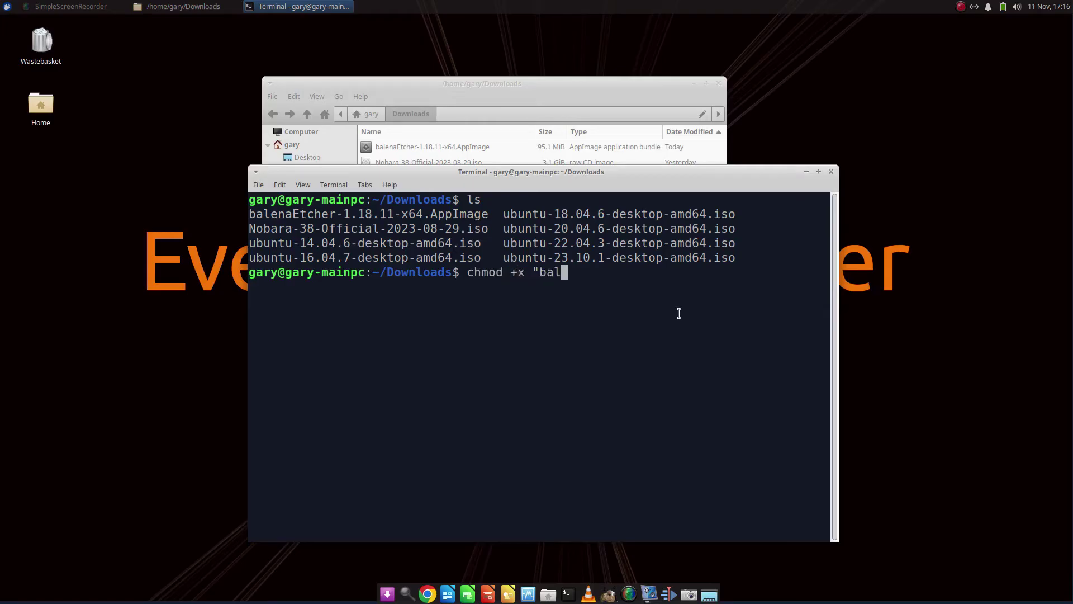
pyautogui.write('enaEtcher-1.18')
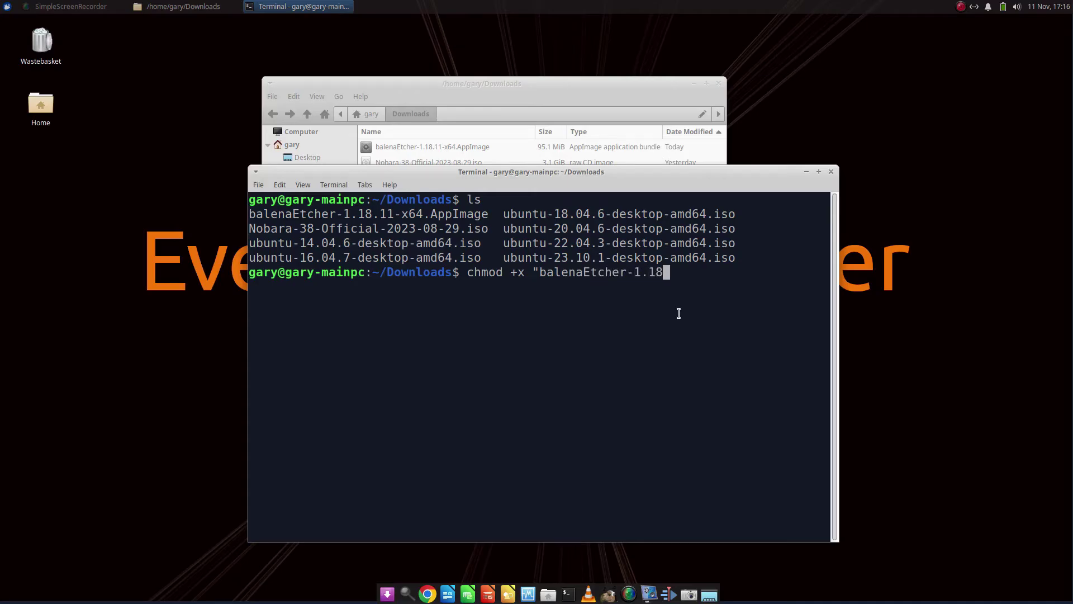
pyautogui.write('.11-x64-A')
pyautogui.write('Image"')
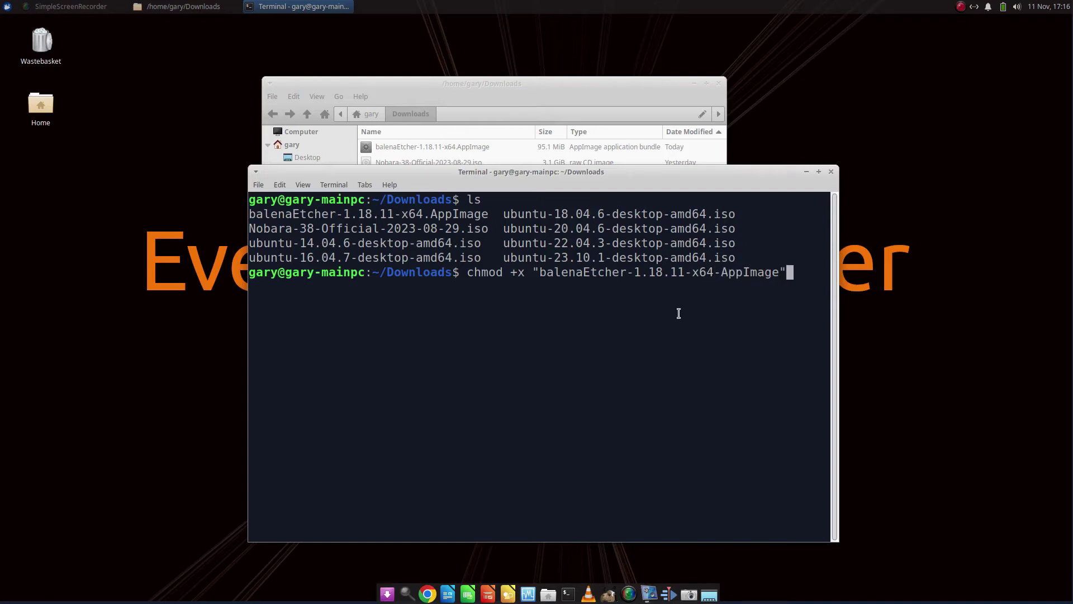
pyautogui.press('Return')
pyautogui.press('Up')
pyautogui.press('Left')
pyautogui.press('Left')
pyautogui.press('Left')
pyautogui.press('Left')
pyautogui.press('Left')
pyautogui.press('Left')
pyautogui.press('Left')
pyautogui.press('Left')
pyautogui.press('Left')
pyautogui.press('Left')
pyautogui.press('Left')
pyautogui.press('Right')
pyautogui.press('Right')
pyautogui.press('BackSpace')
pyautogui.write('.')
pyautogui.press('Return')
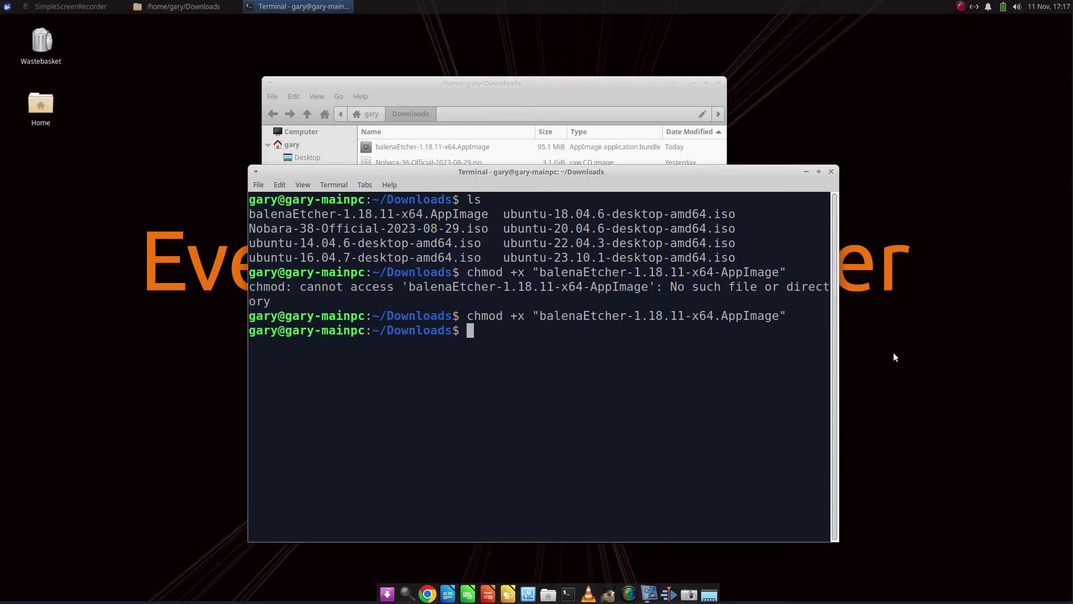
# - Close the terminal, launch balenaEtcher and select Nobara-38-Official-2023-08-29.iso as the image
pyautogui.click(831, 173)
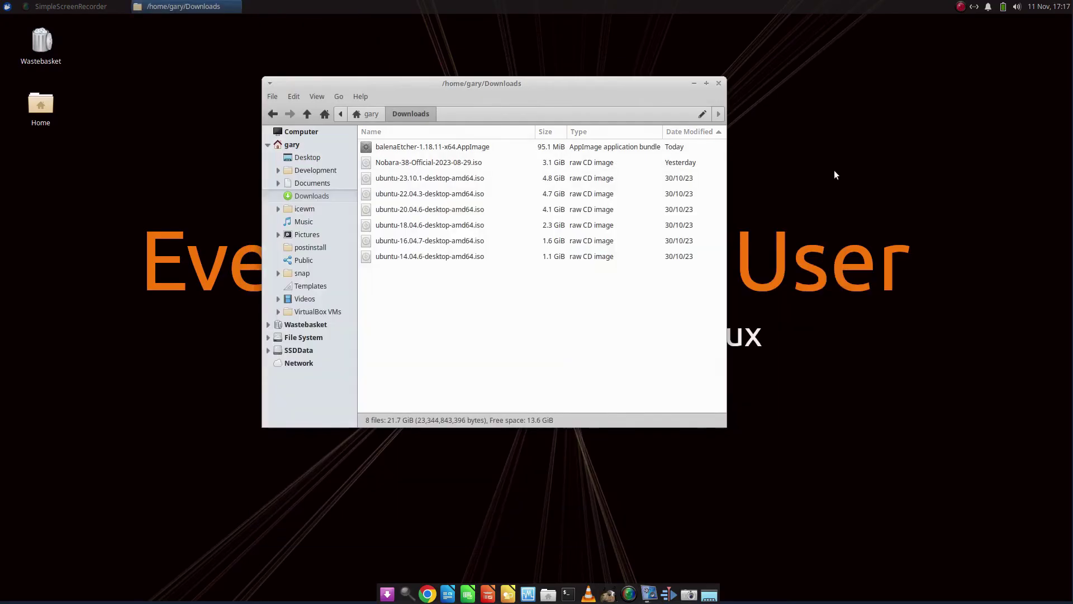
pyautogui.click(457, 146)
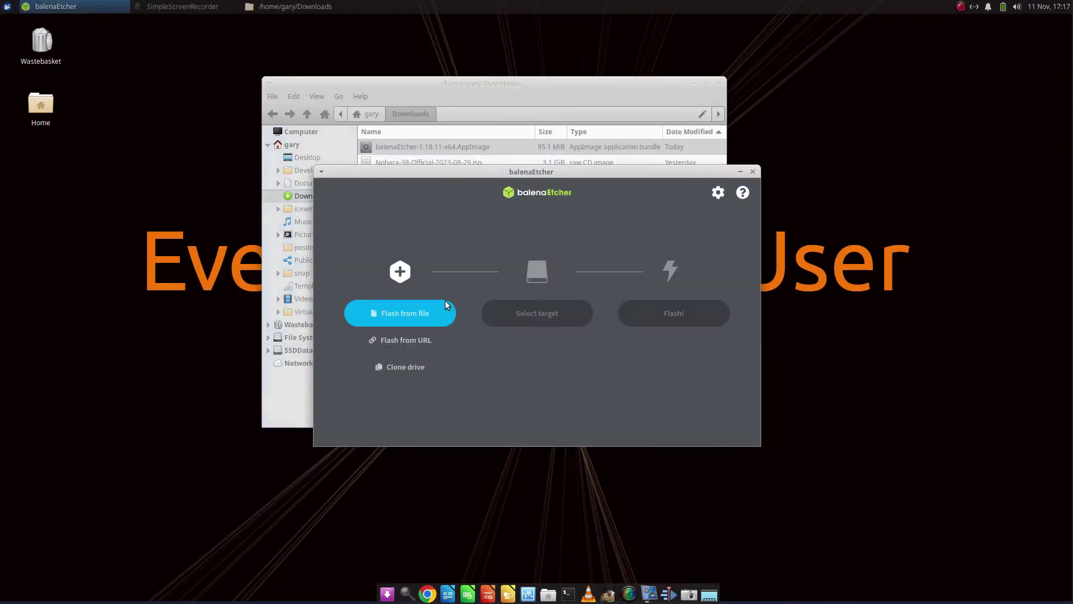
pyautogui.click(403, 310)
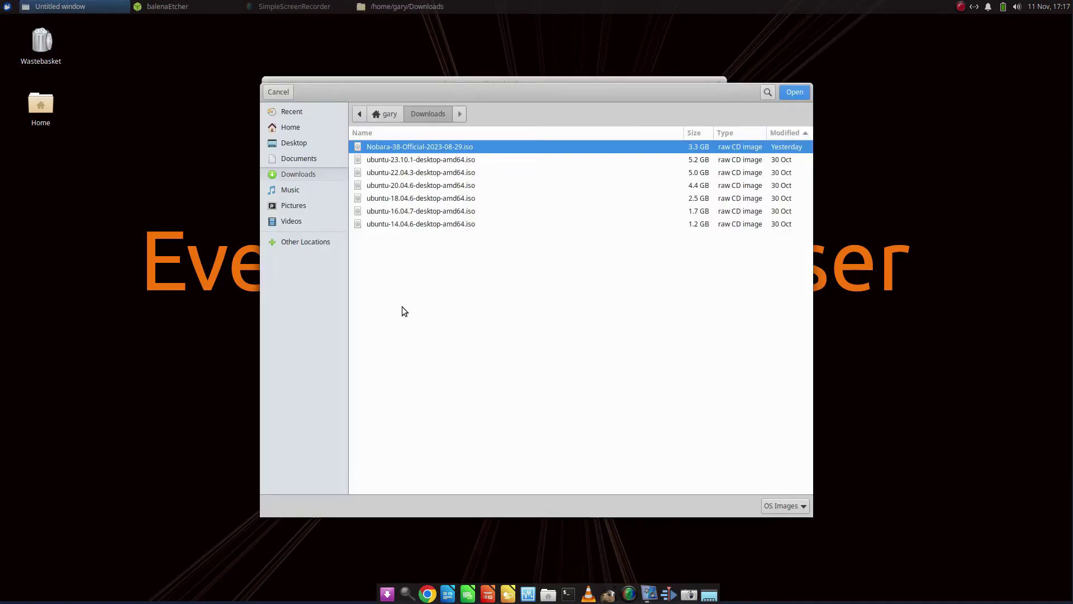
pyautogui.doubleClick(418, 148)
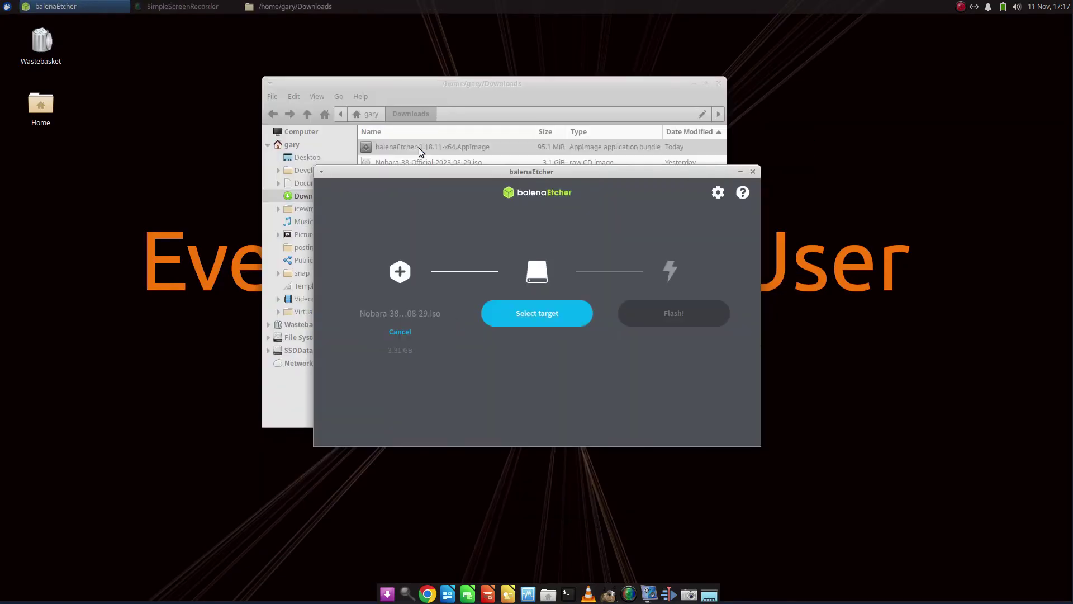
# - Target the SanDisk Cruzer Facet drive, start flashing and enter the administrator password
pyautogui.click(548, 308)
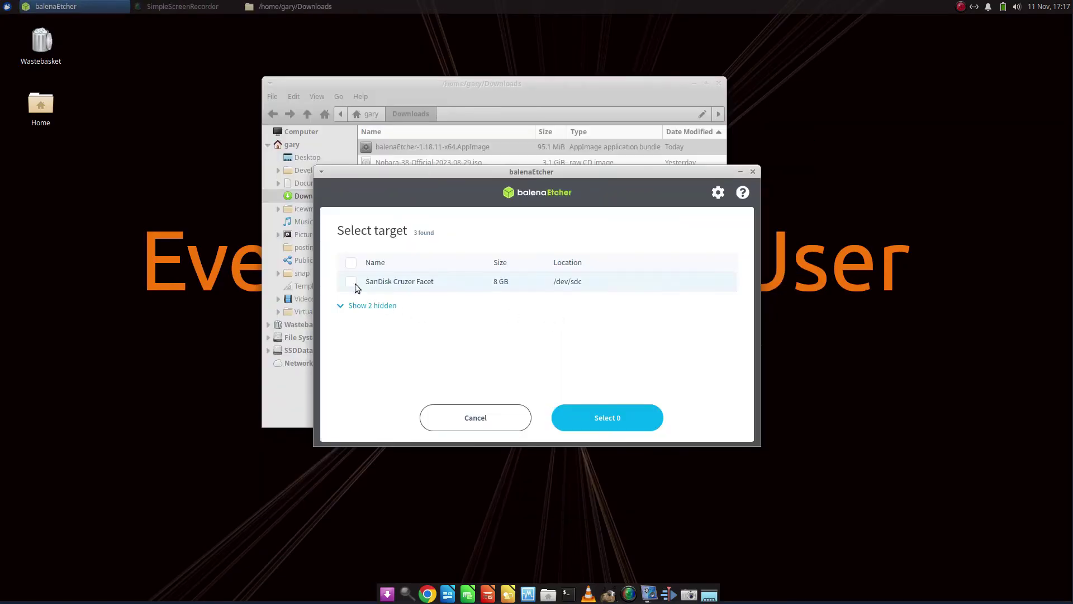
pyautogui.click(350, 281)
pyautogui.click(617, 420)
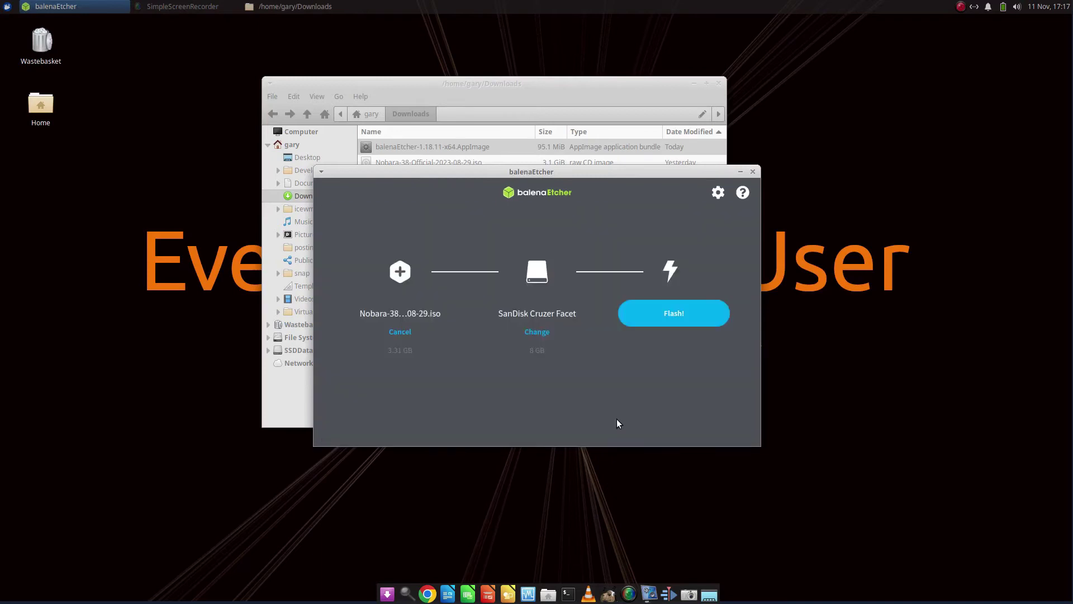
pyautogui.click(673, 316)
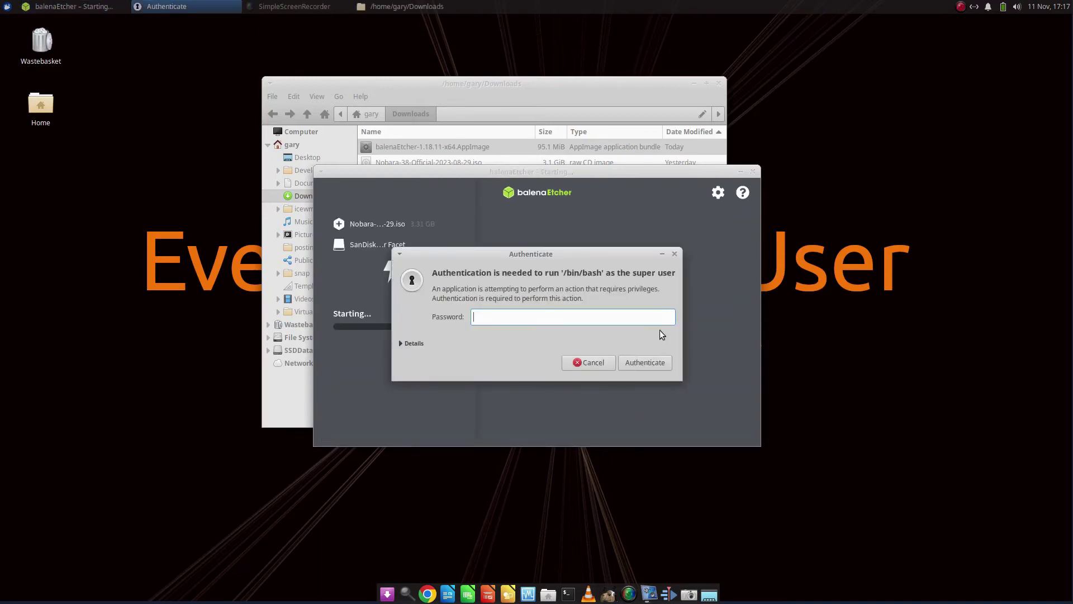
pyautogui.write('g•••••••••')
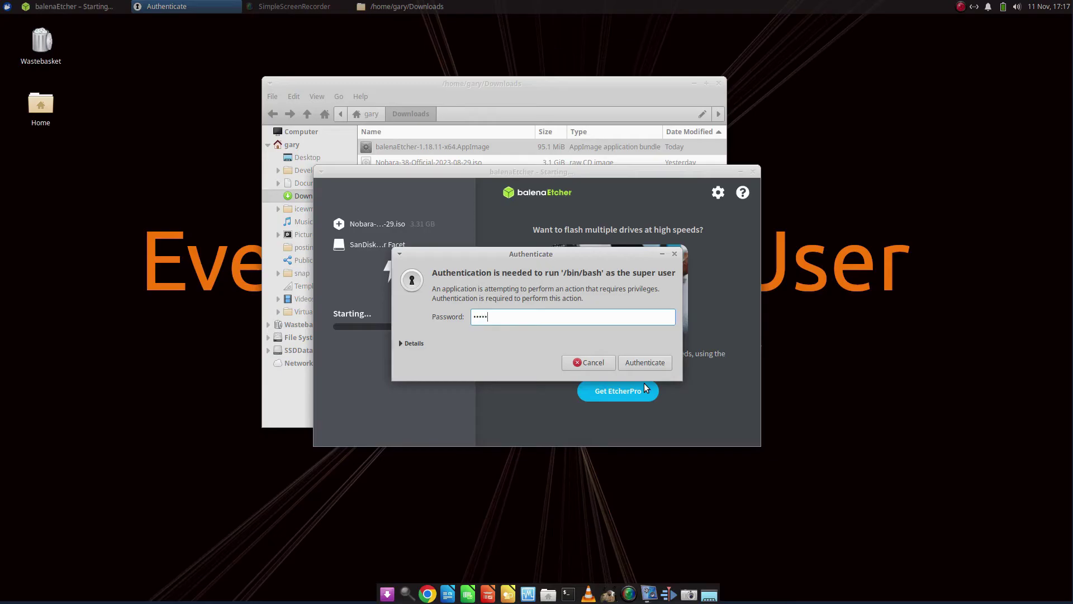
# - Submit the administrator password so Etcher writes the Nobara ISO to the USB drive
pyautogui.press('Return')
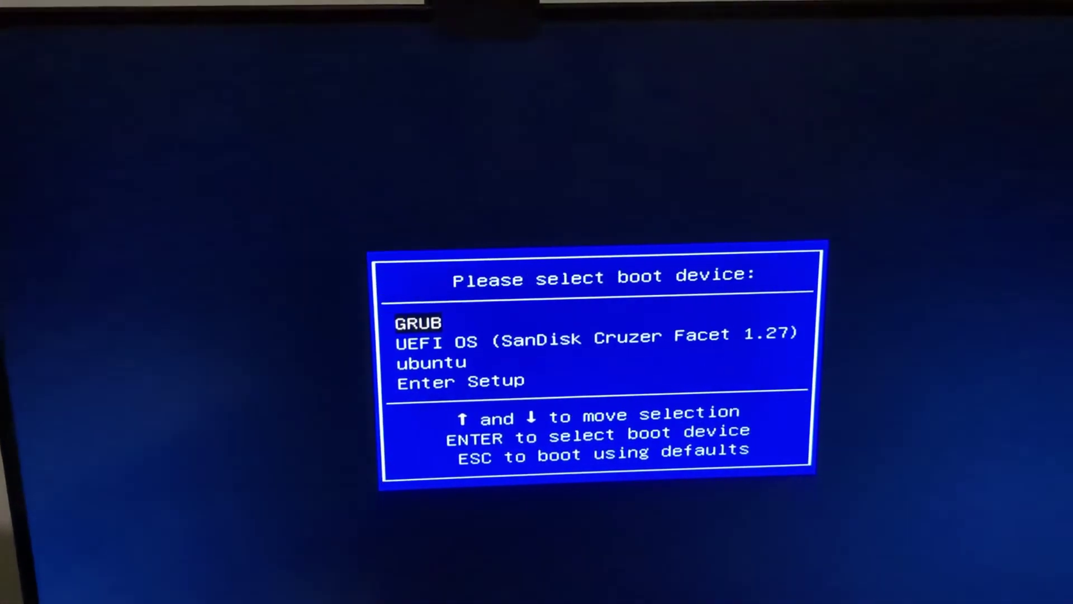
# - Boot from the SanDisk Cruzer Facet UEFI entry and choose Start Nobara 38 in GRUB
pyautogui.press('Down')
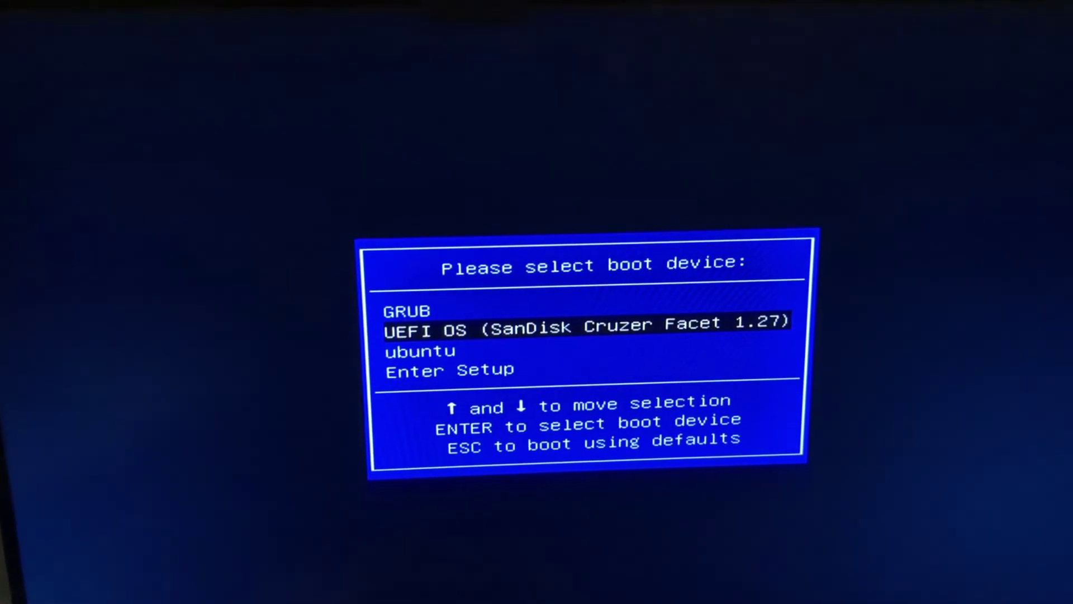
pyautogui.press('Return')
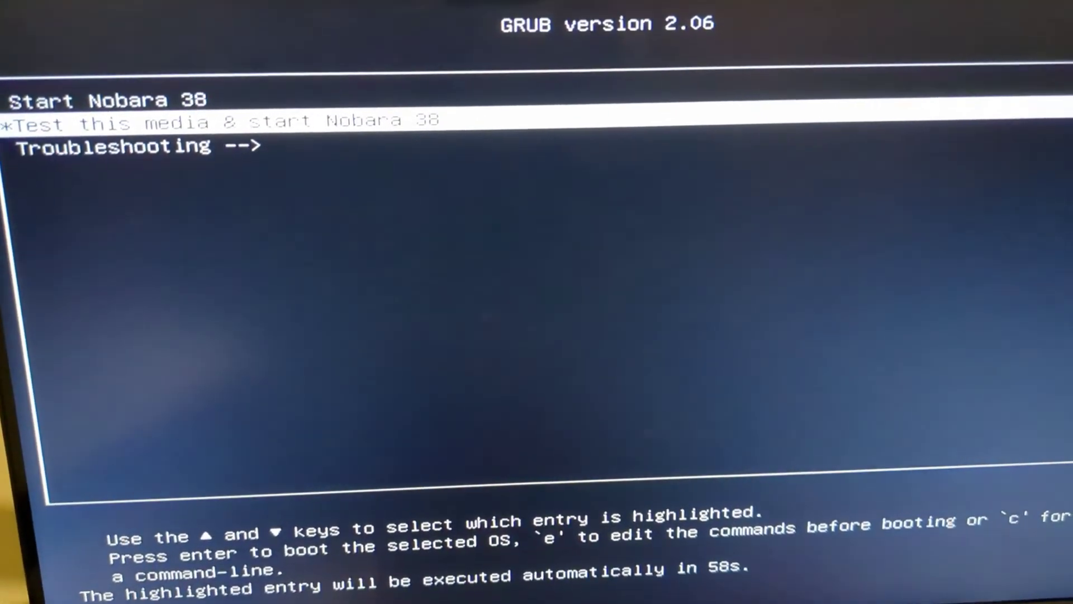
pyautogui.press('Up')
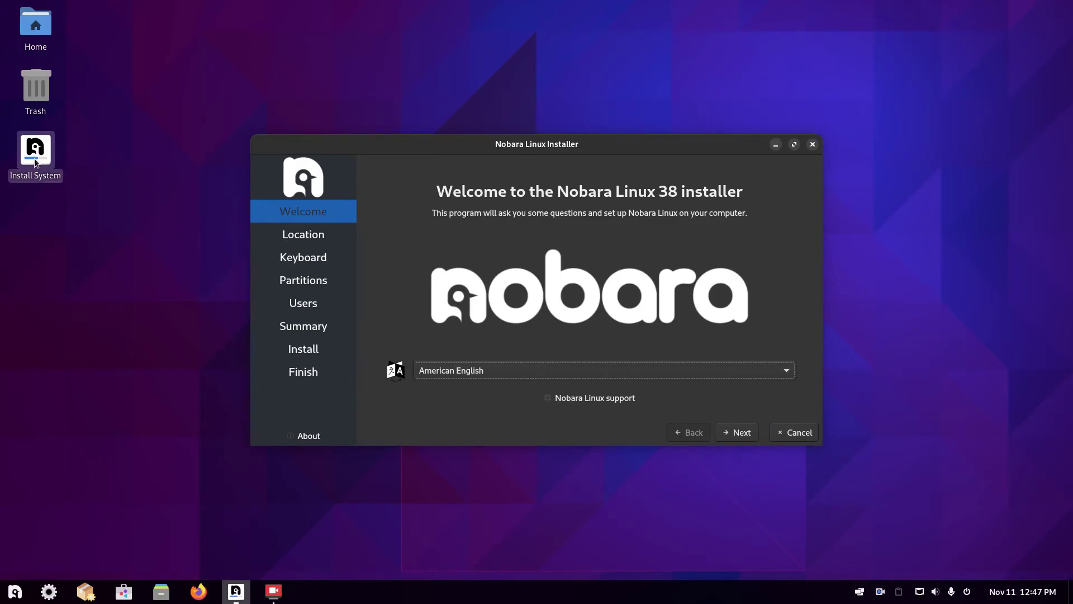
# - Set the installer language to British English (United Kingdom) and continue to Location
pyautogui.moveTo(421, 149)
pyautogui.mouseDown()
pyautogui.moveTo(352, 134)
pyautogui.moveTo(404, 157)
pyautogui.mouseUp()
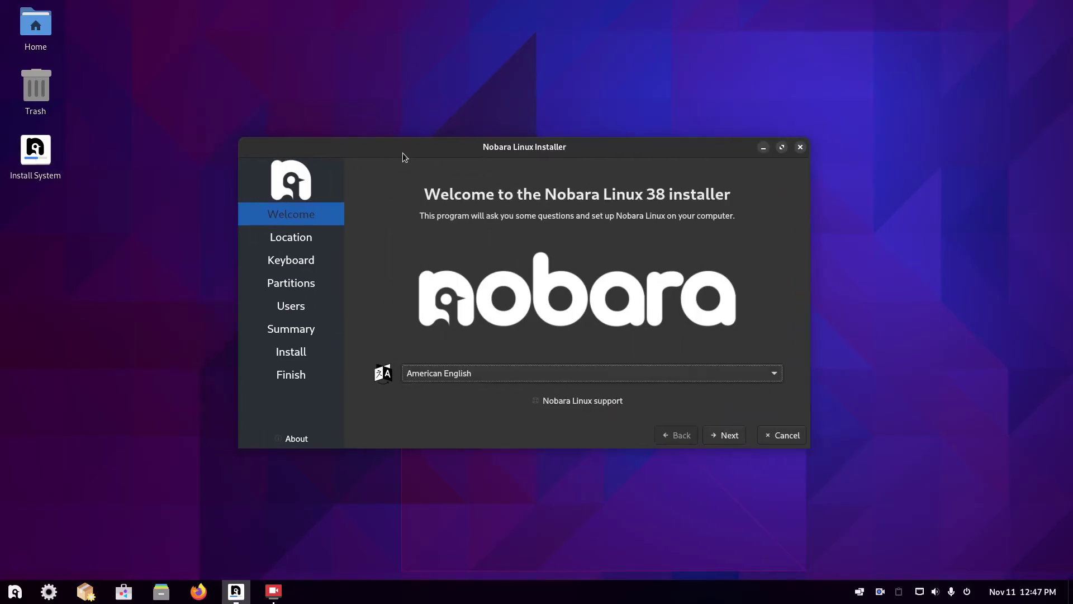
pyautogui.click(774, 376)
pyautogui.scroll(-2, 508, 519)
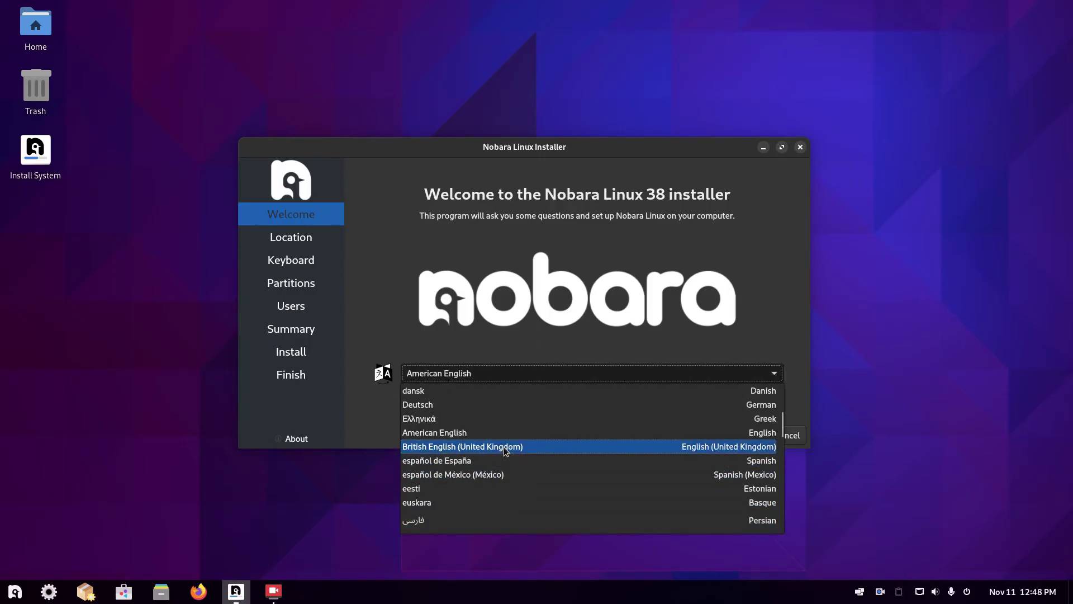
pyautogui.click(505, 446)
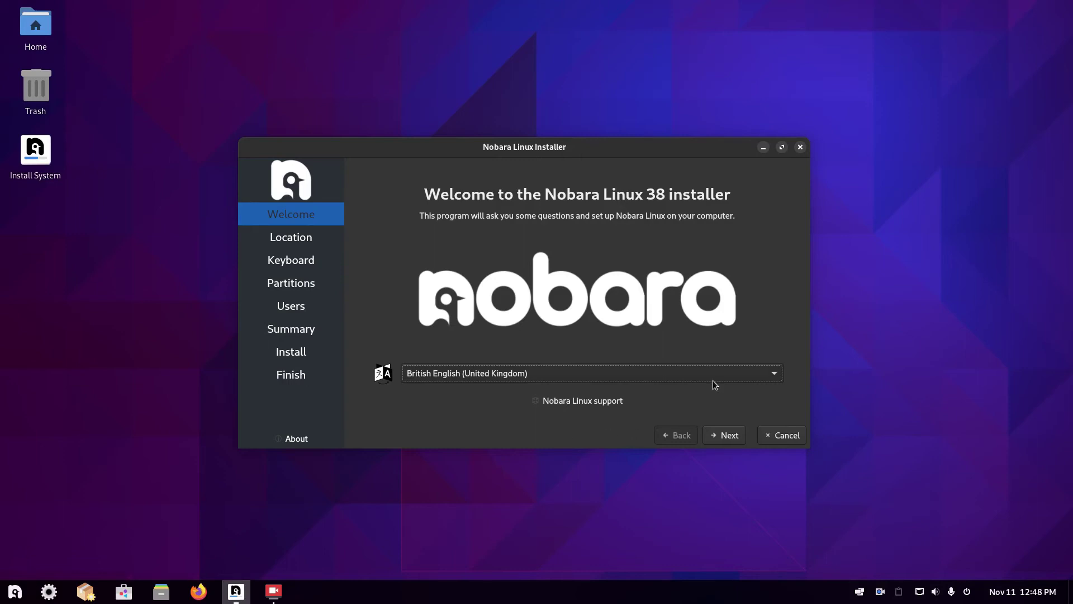
pyautogui.click(728, 435)
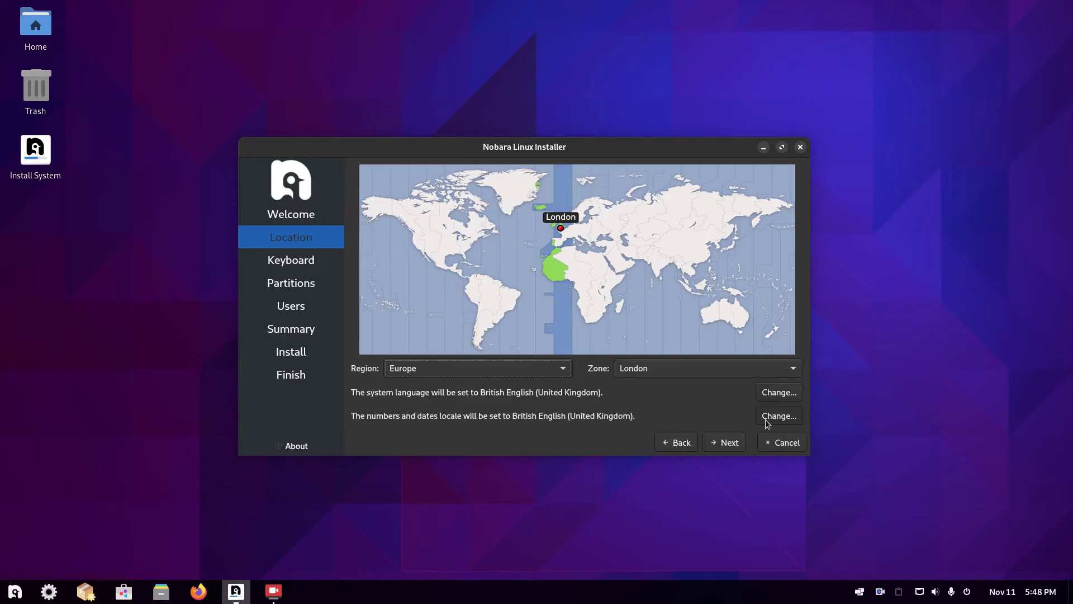
# - Review the system locale without changes, keeping Europe/London, and proceed past Location
pyautogui.click(786, 394)
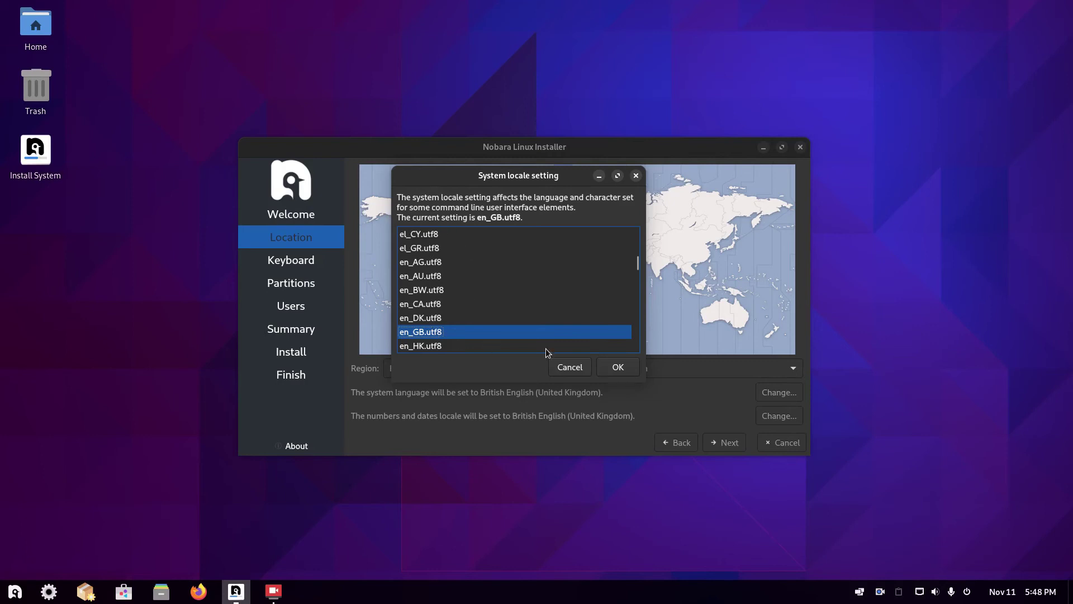
pyautogui.click(569, 366)
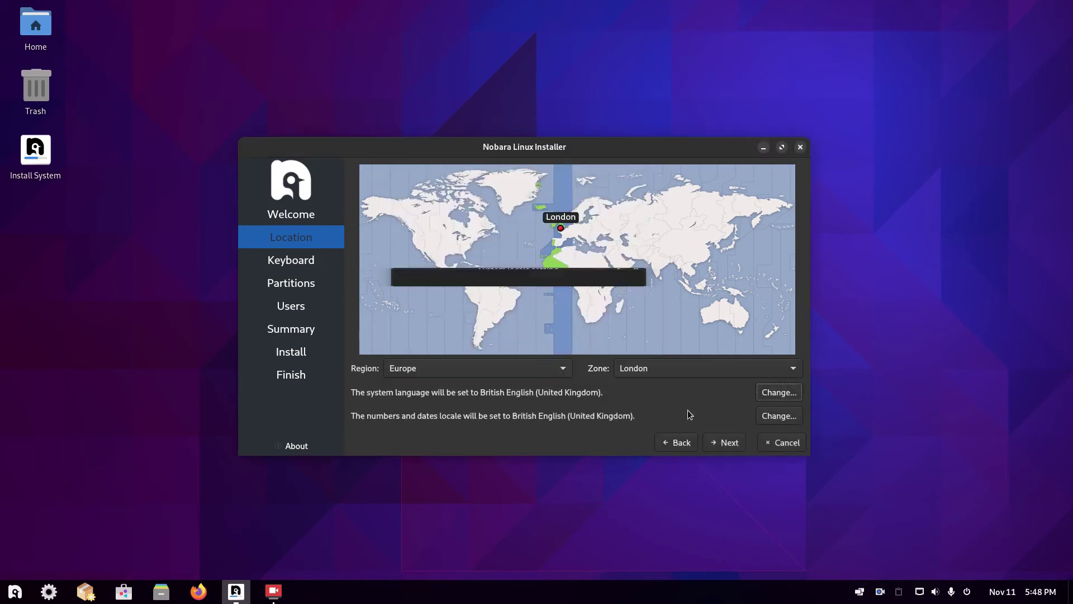
pyautogui.click(714, 442)
# - Keep the English (UK) keyboard and erase the whole disk using Swap (with Hibernate)
pyautogui.press('Return')
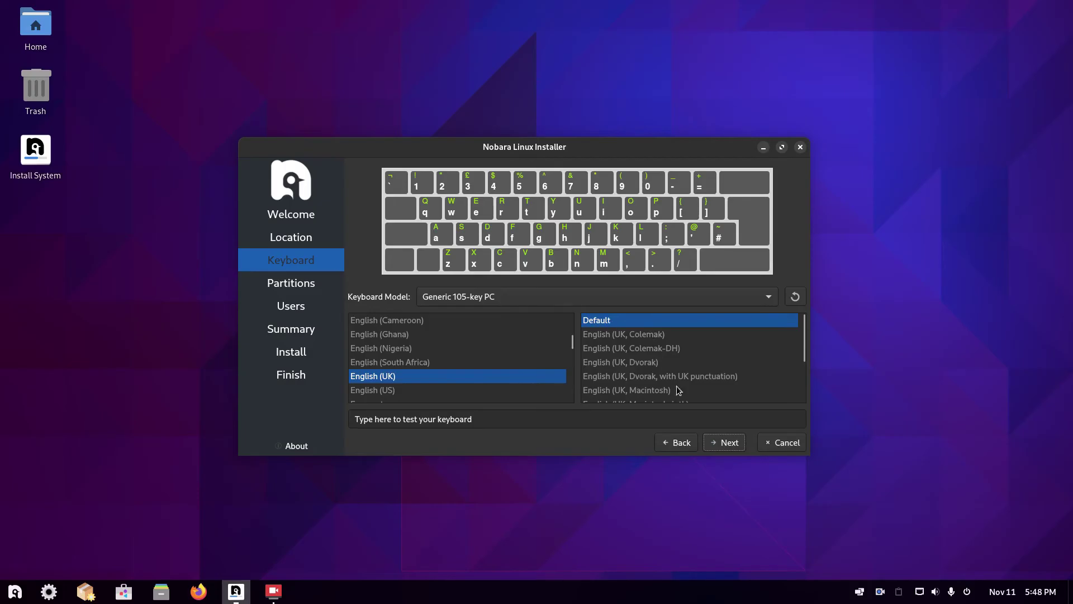
pyautogui.click(727, 441)
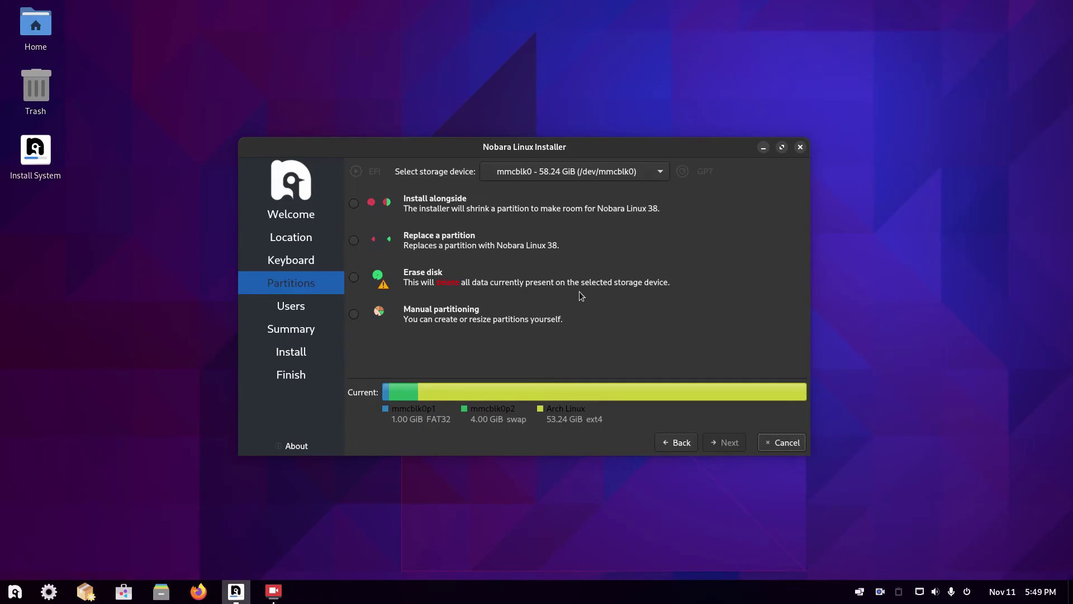
pyautogui.click(354, 278)
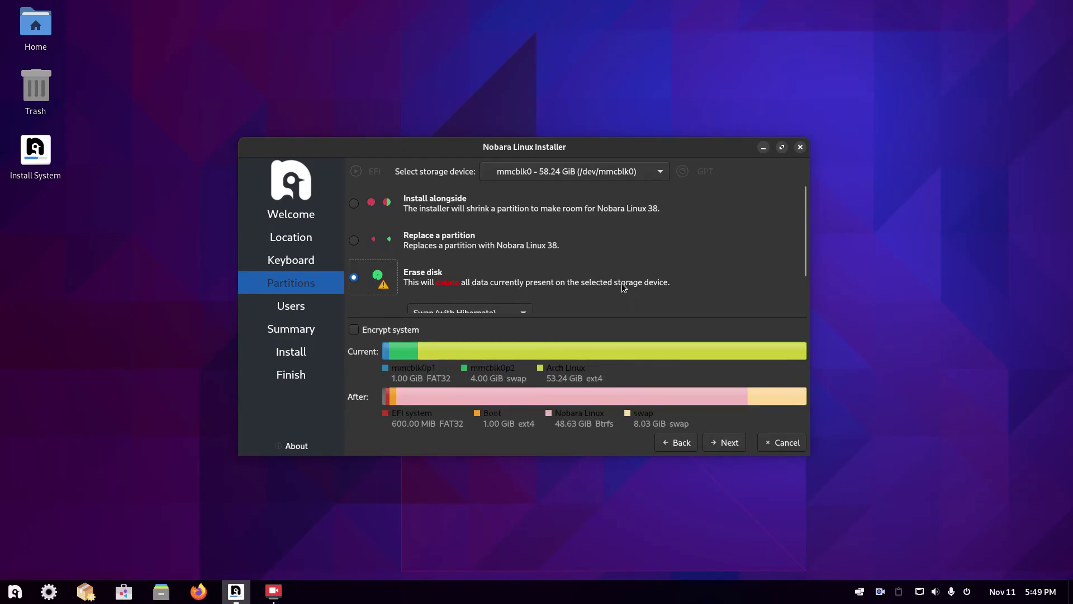
pyautogui.moveTo(803, 223); pyautogui.dragTo(801, 249)
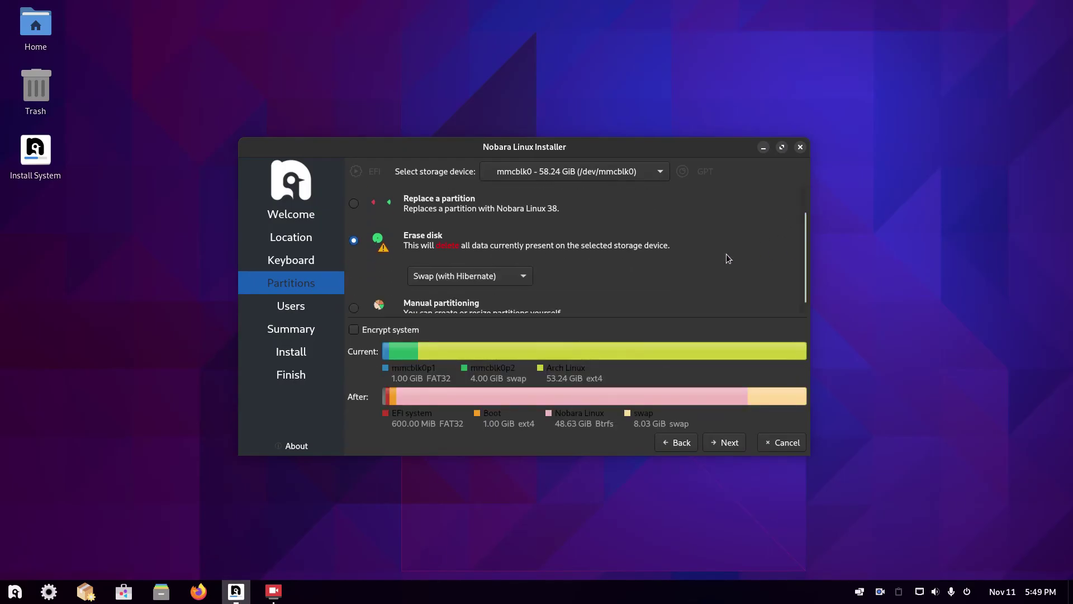
pyautogui.click(525, 277)
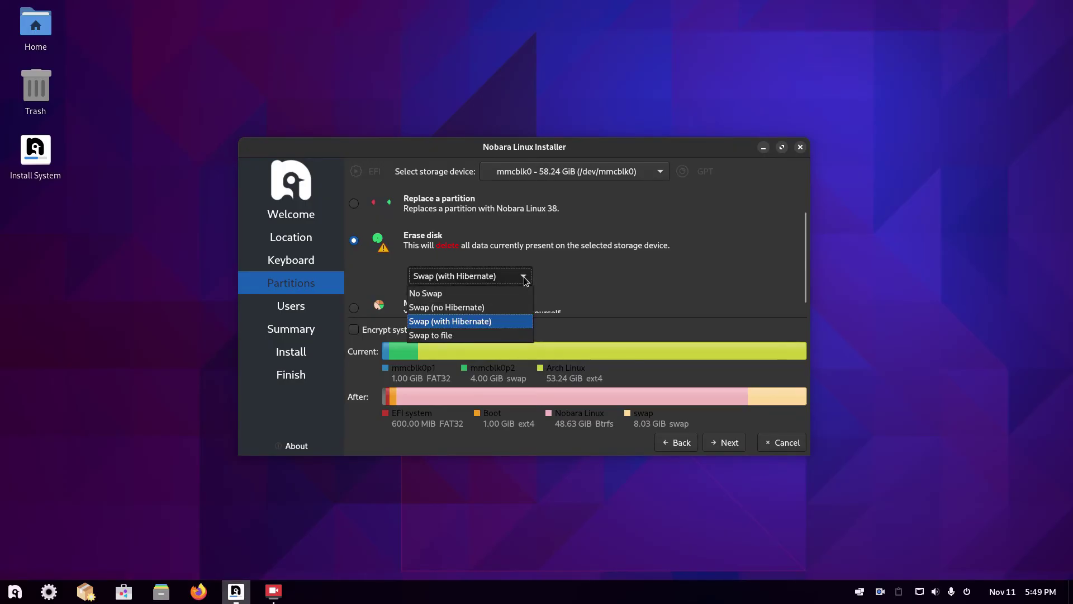
pyautogui.click(611, 275)
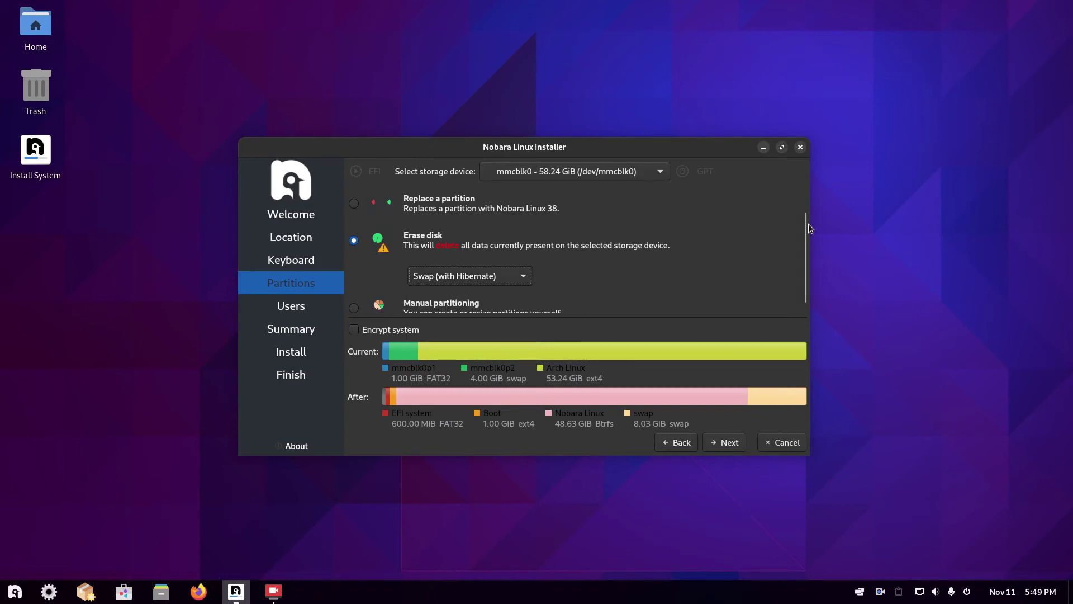
pyautogui.moveTo(806, 236); pyautogui.dragTo(806, 271)
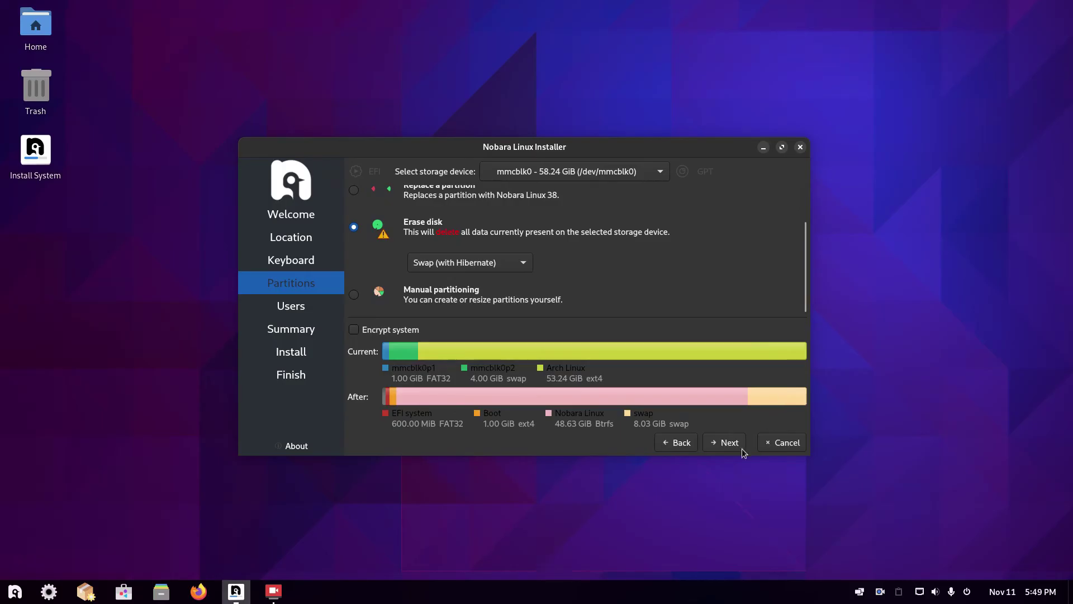
pyautogui.click(722, 443)
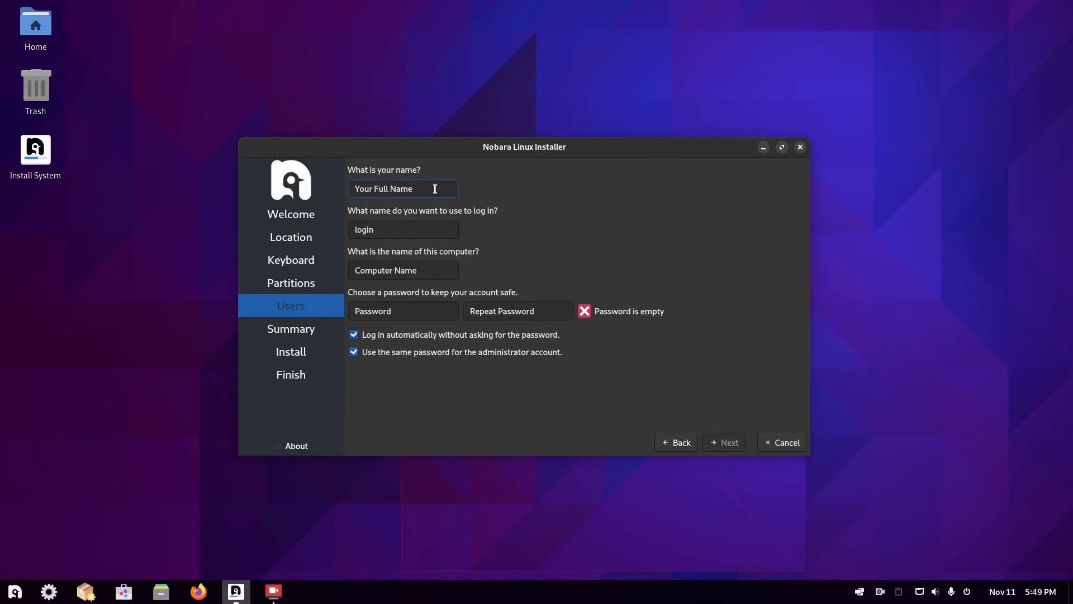
# - Enter the user's name and type the account password twice
pyautogui.write('Gary')
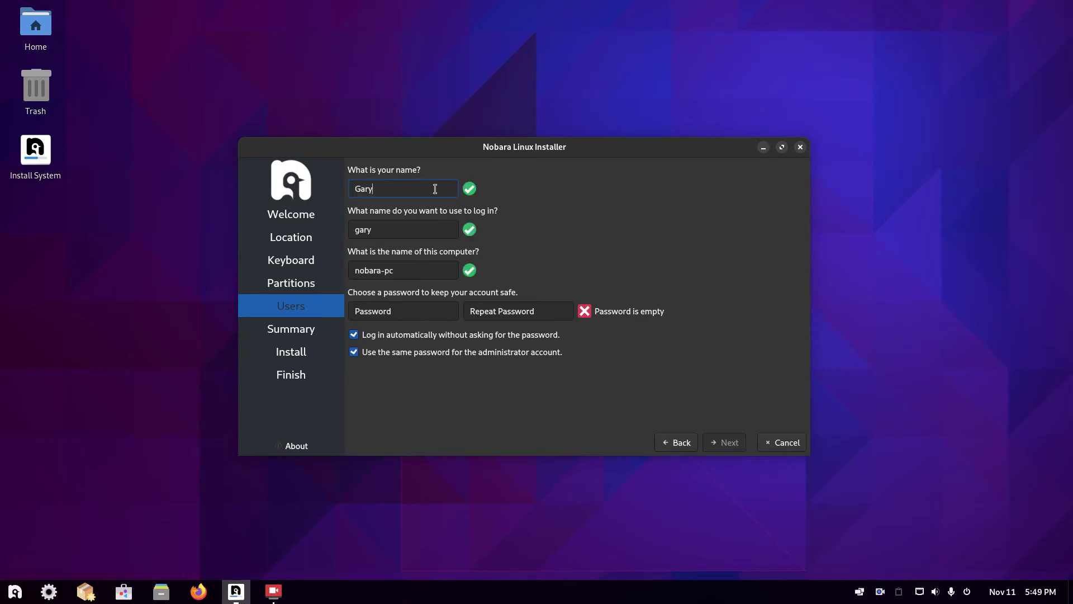
pyautogui.click(410, 270)
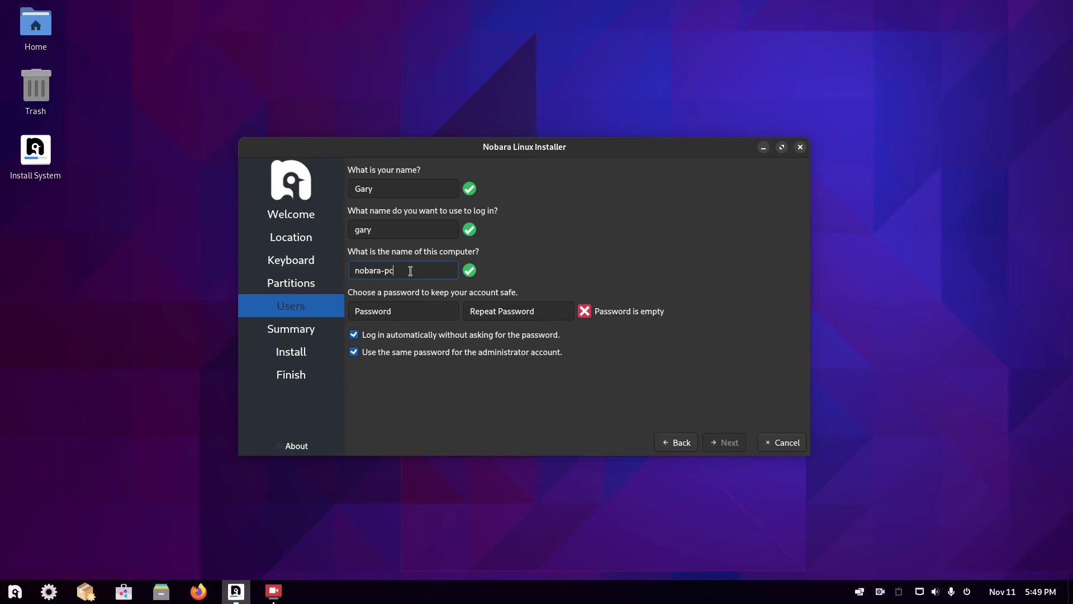
pyautogui.click(402, 311)
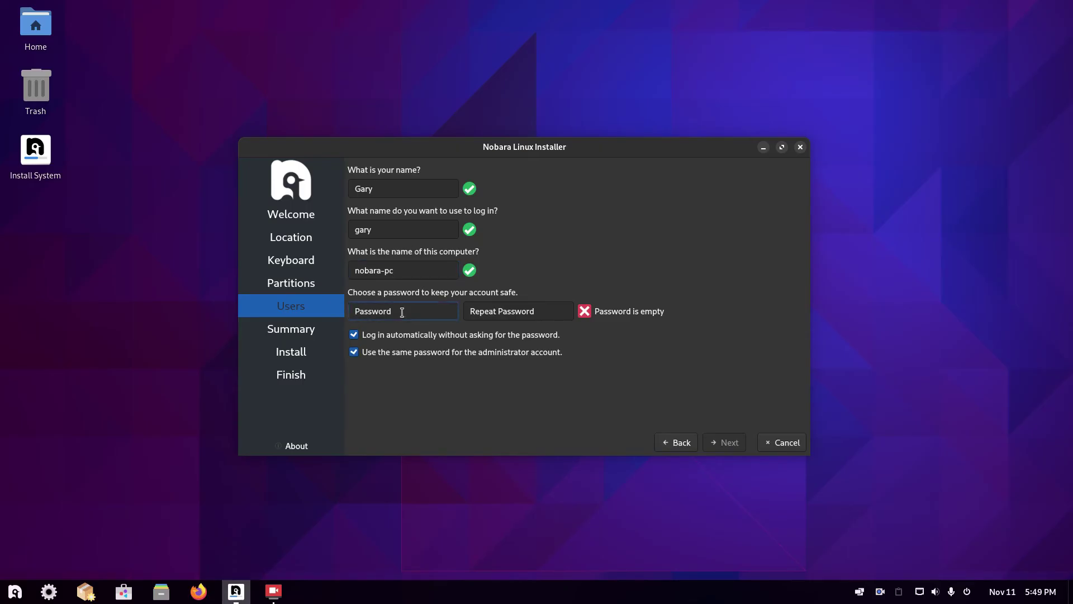
pyautogui.write('••••••••••')
pyautogui.press('Tab')
pyautogui.write('••••••••')
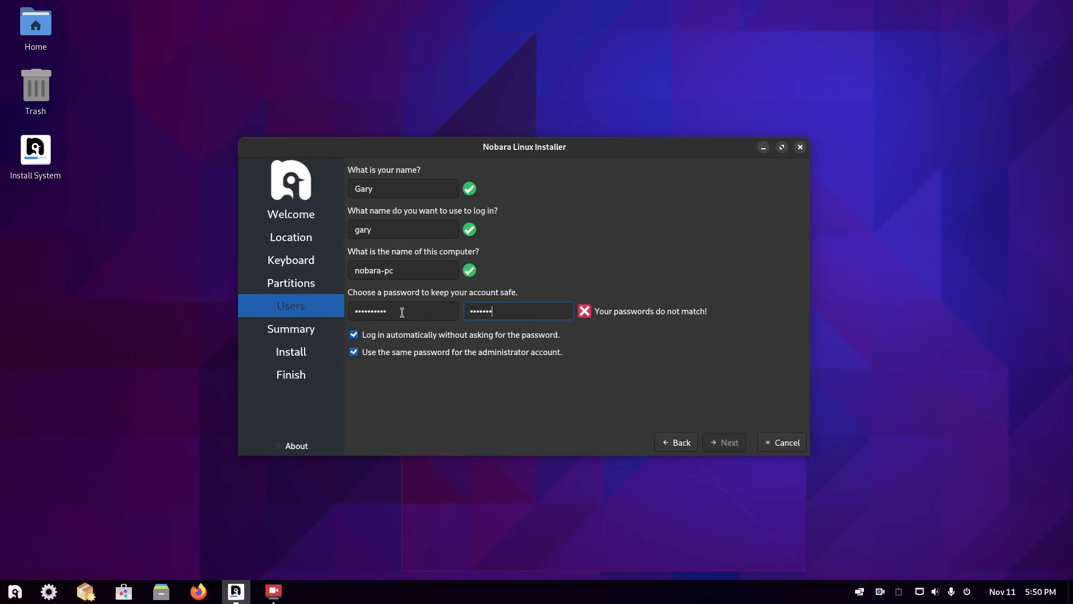
pyautogui.write('••')
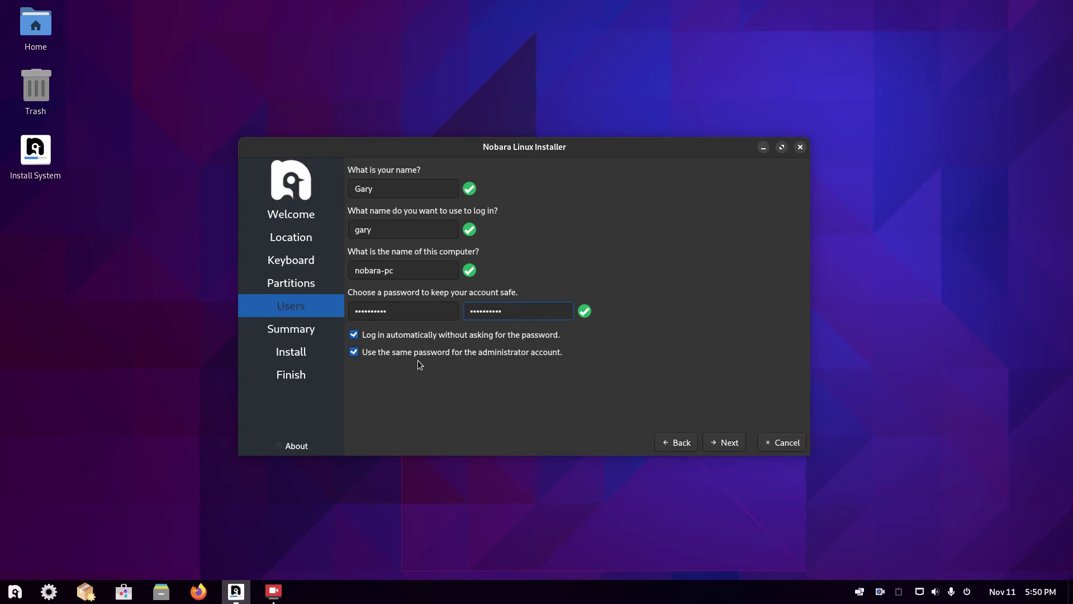
# - Turn off automatic login, reuse the account password for the administrator, and continue
pyautogui.click(357, 336)
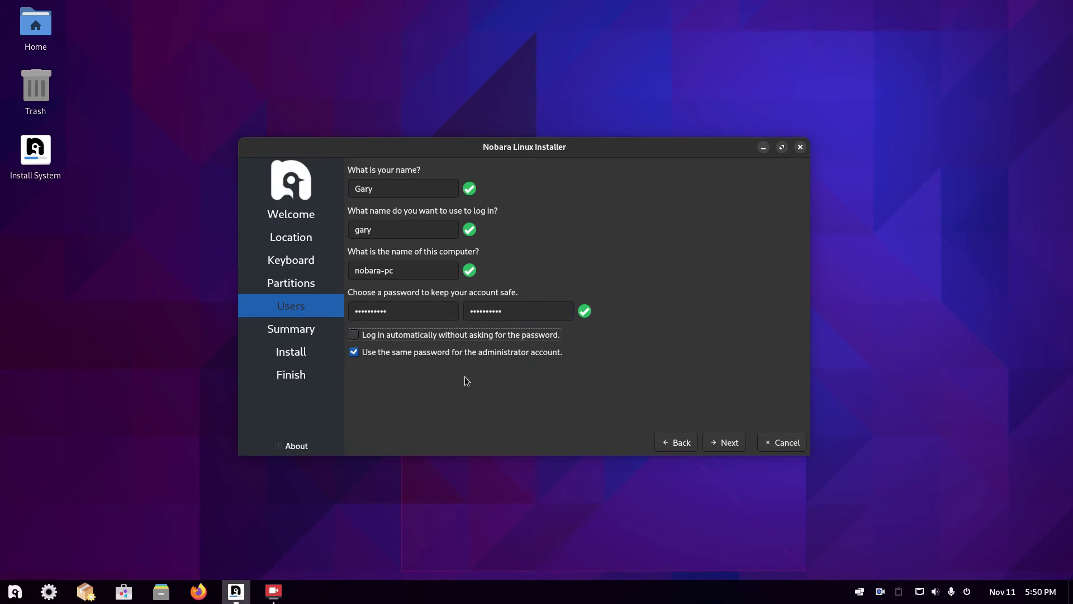
pyautogui.click(354, 354)
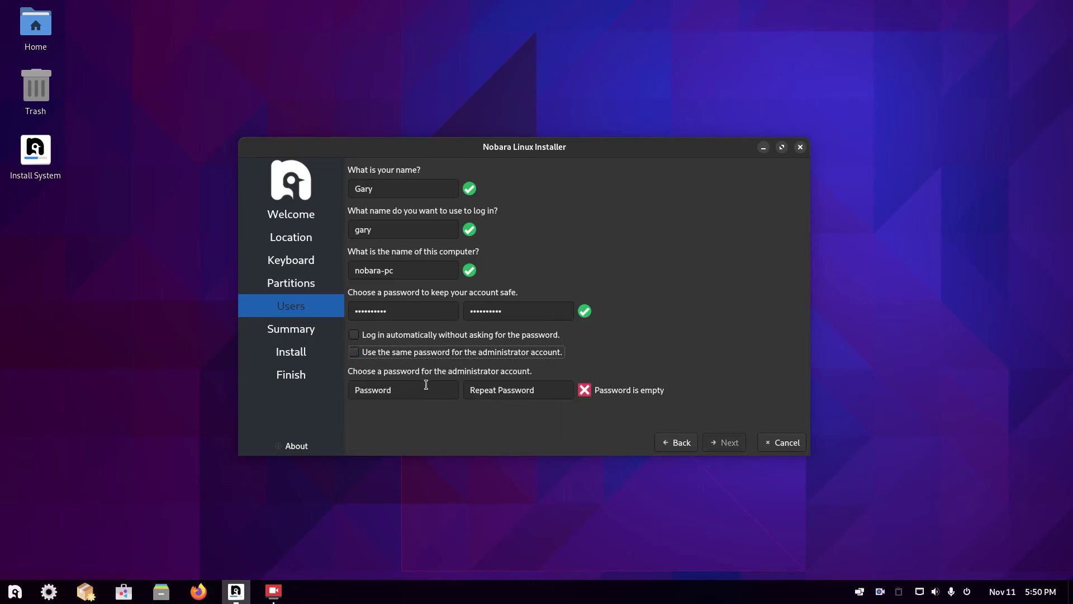
pyautogui.click(358, 353)
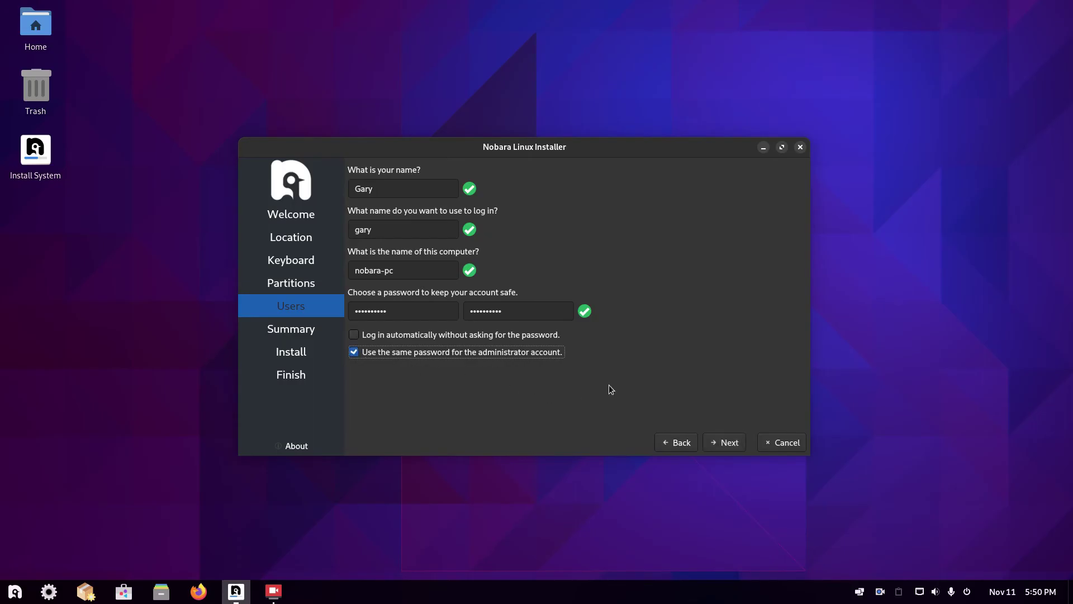
pyautogui.click(729, 446)
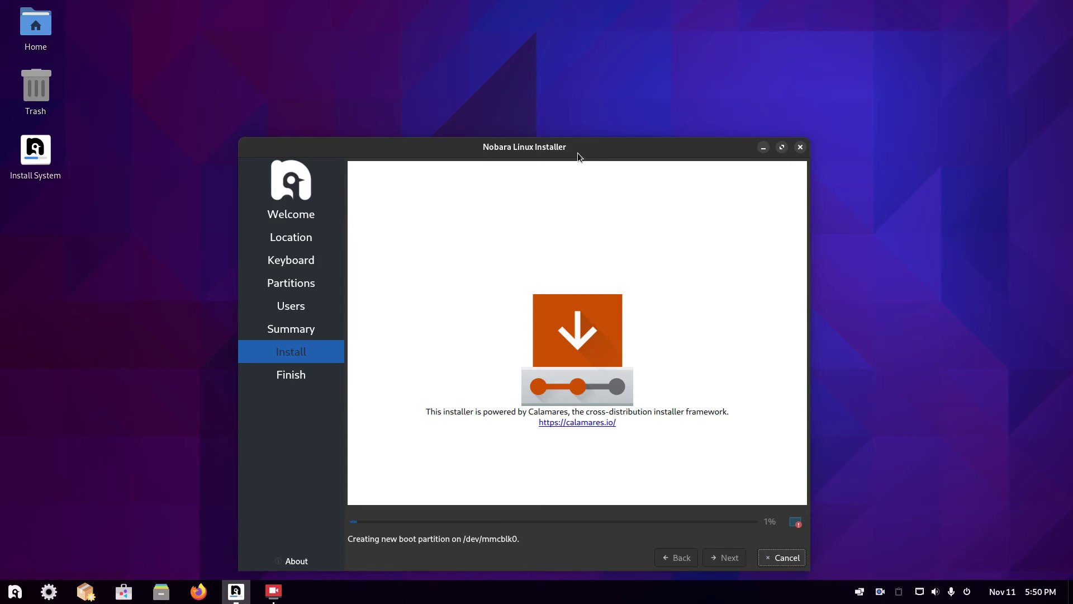
# - Install Nobara Linux 38 and have it restart automatically when finished
pyautogui.moveTo(581, 146); pyautogui.dragTo(593, 91)
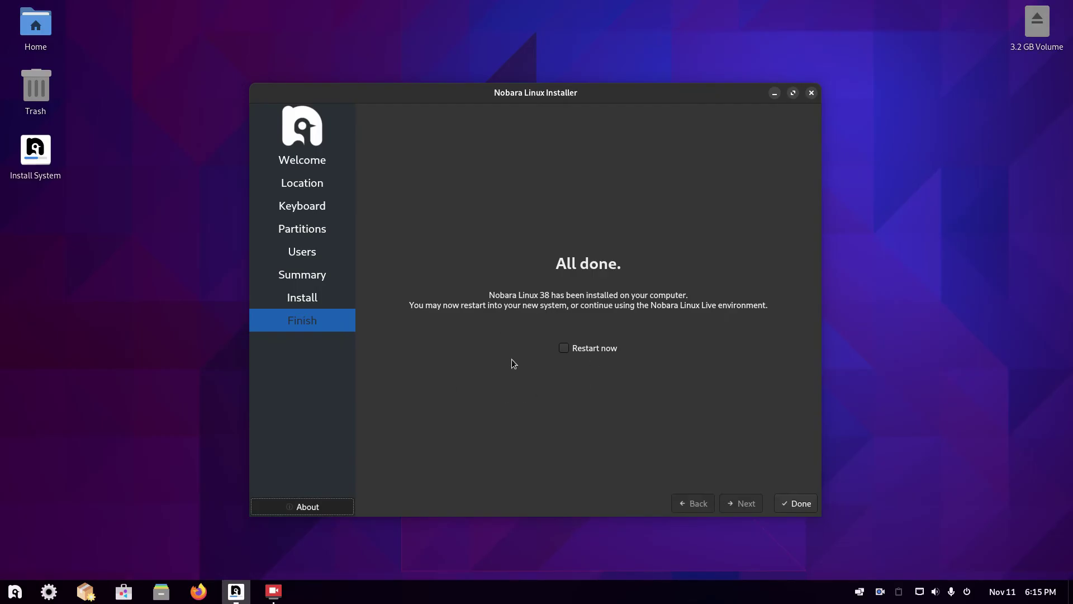
pyautogui.click(564, 348)
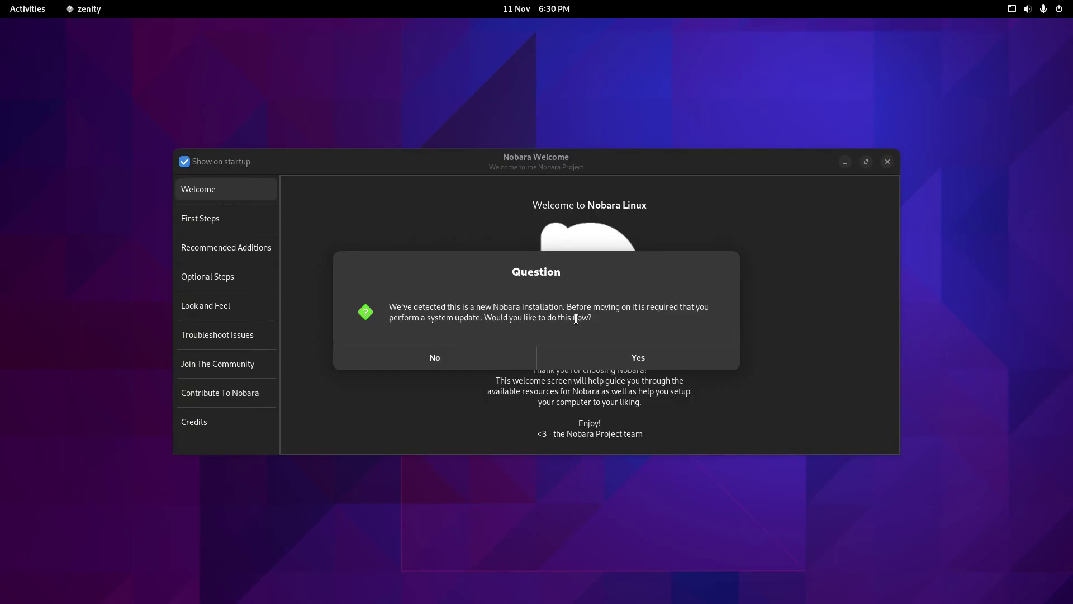
# - Run the required system update, authorising it with the password
pyautogui.click(642, 358)
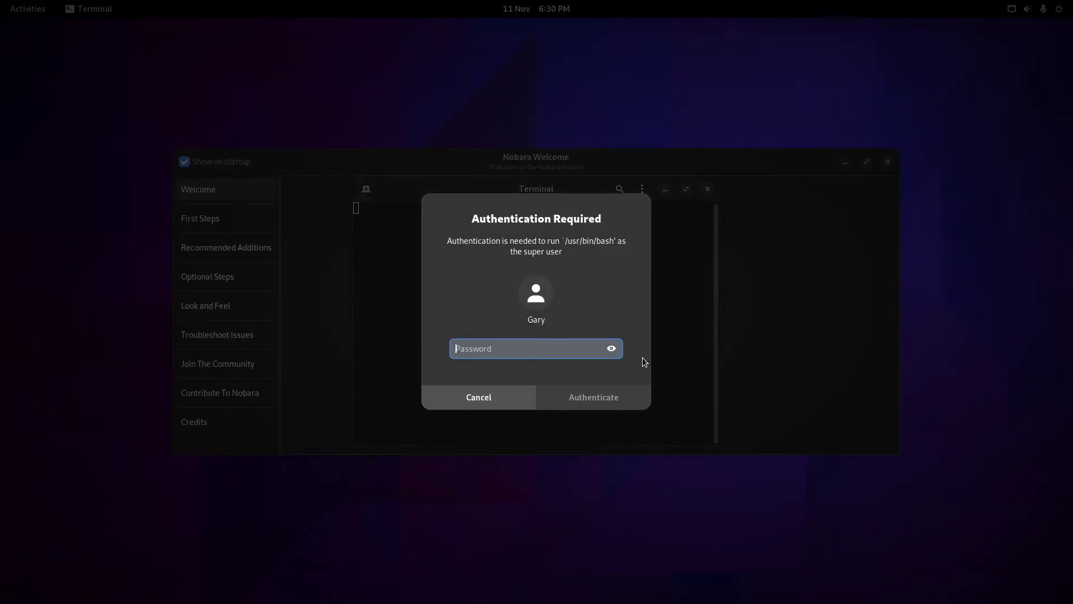
pyautogui.write('**********')
pyautogui.press('Return')
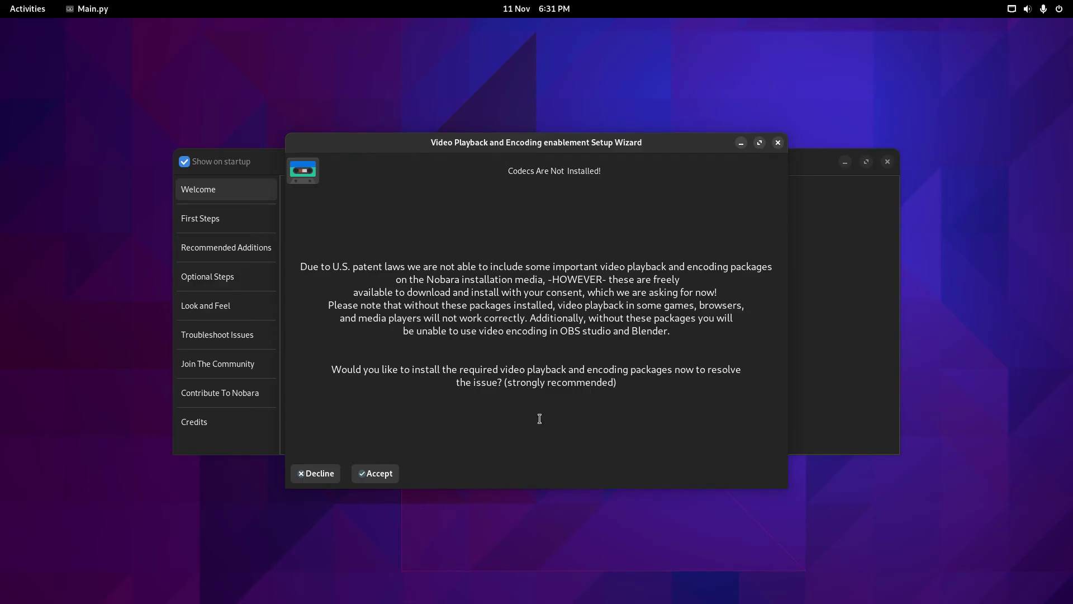
# - Accept installing the video playback codecs and authorise it with the password
pyautogui.click(378, 480)
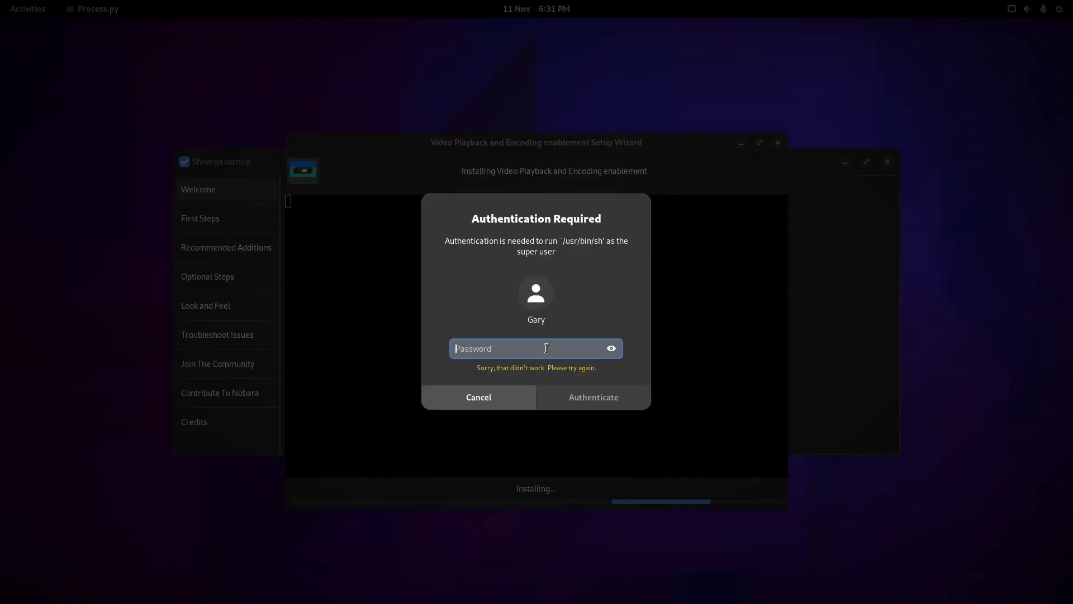
pyautogui.write('•••••••')
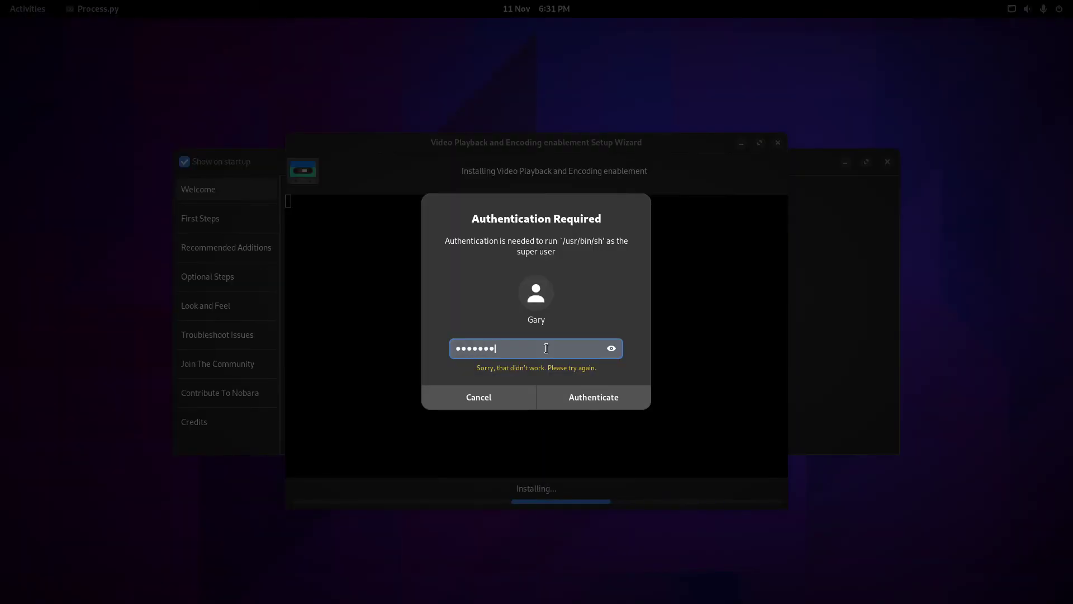
pyautogui.write('••••')
pyautogui.press('Return')
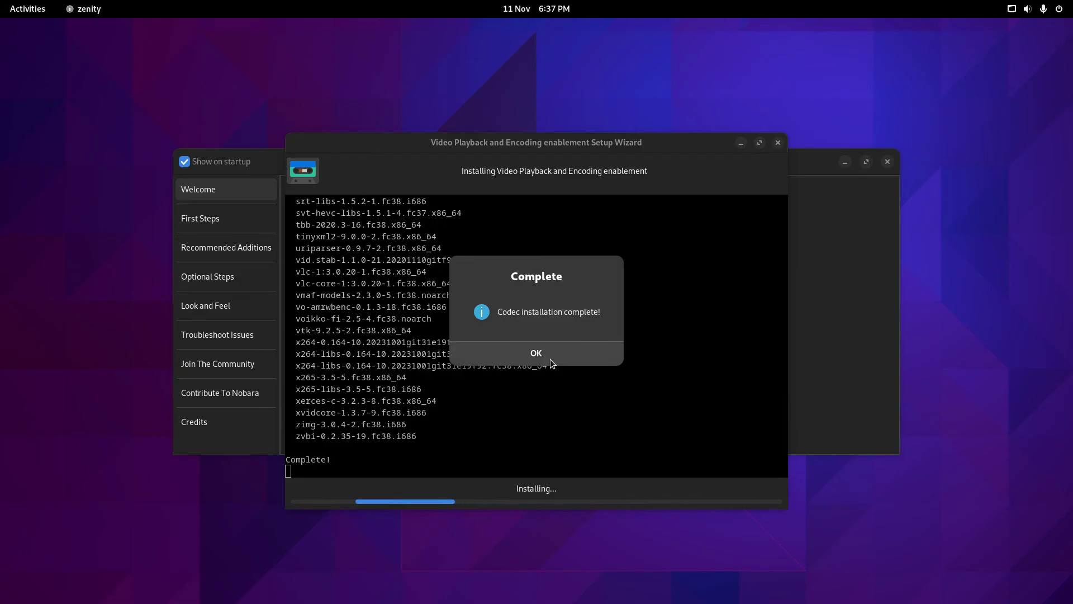
# - Dismiss the codec message, update all Flatpaks with password authorisation, and return to Nobara Welcome
pyautogui.click(550, 358)
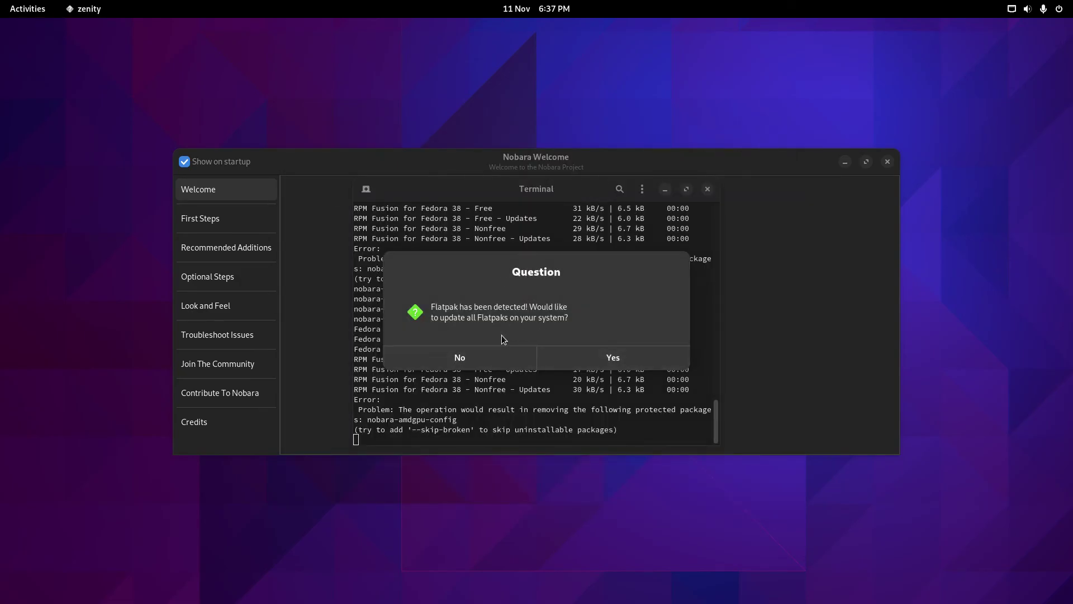
pyautogui.click(620, 362)
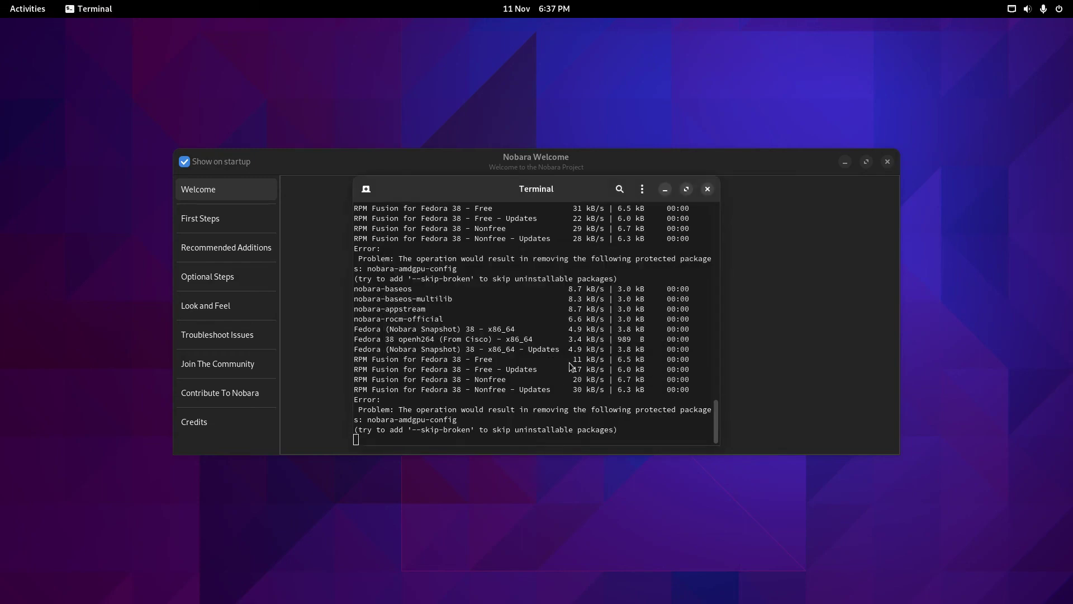
pyautogui.write('*********')
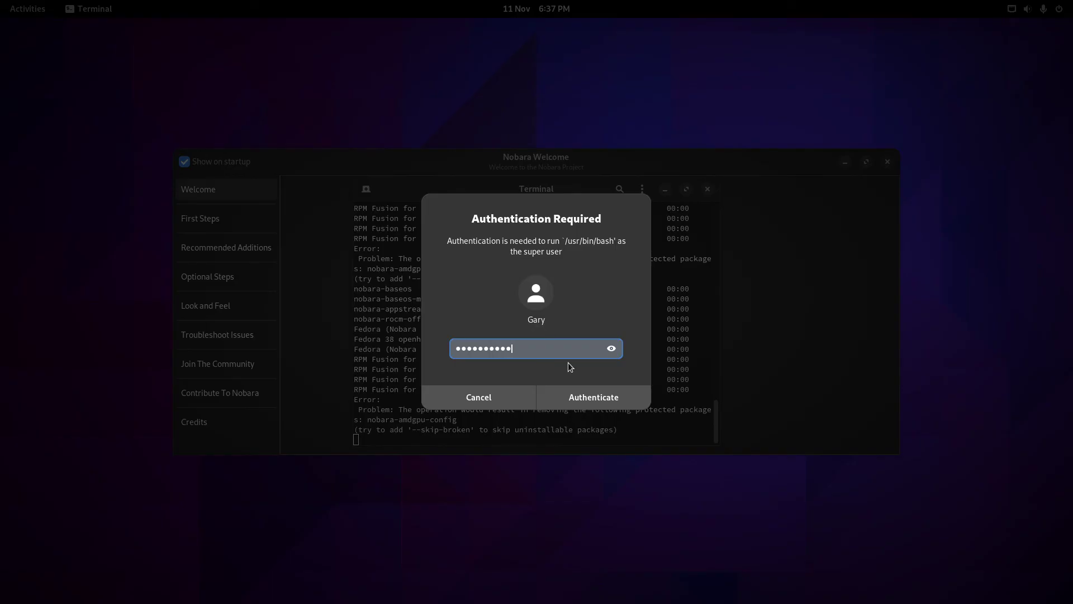
pyautogui.press('Return')
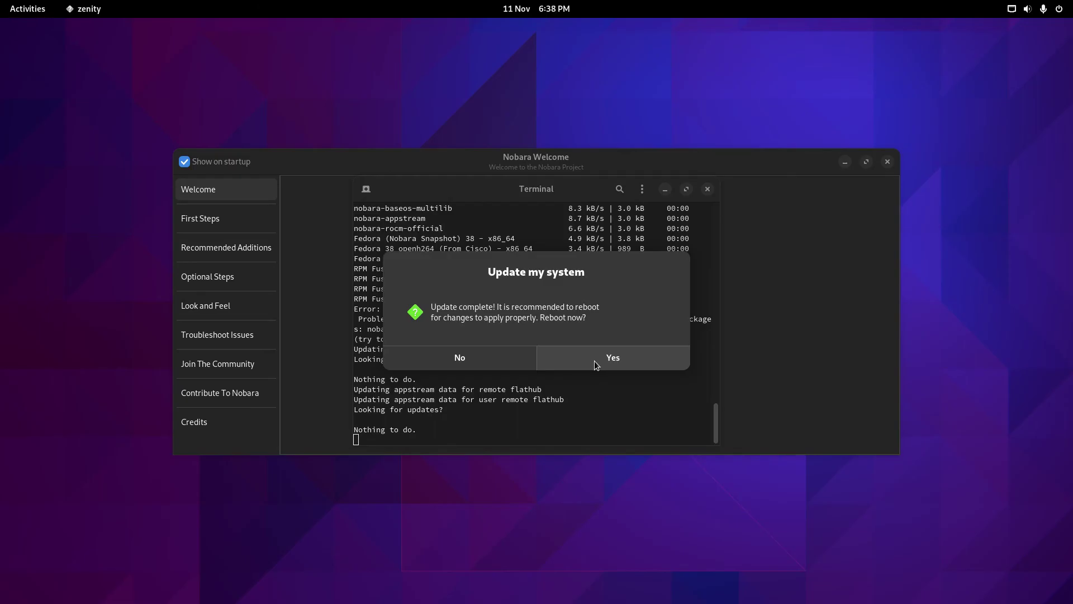
pyautogui.hotkey('alt', 'Tab')
pyautogui.click(563, 265)
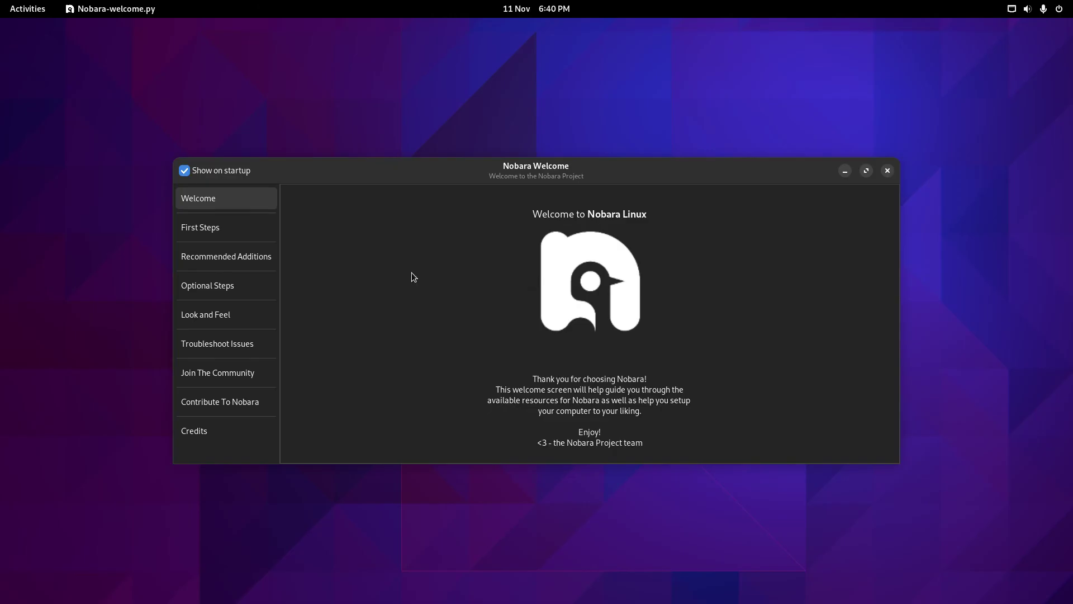
# - Browse First Steps, Recommended Additions and Optional Steps, ending on the Look and Feel page
pyautogui.click(226, 230)
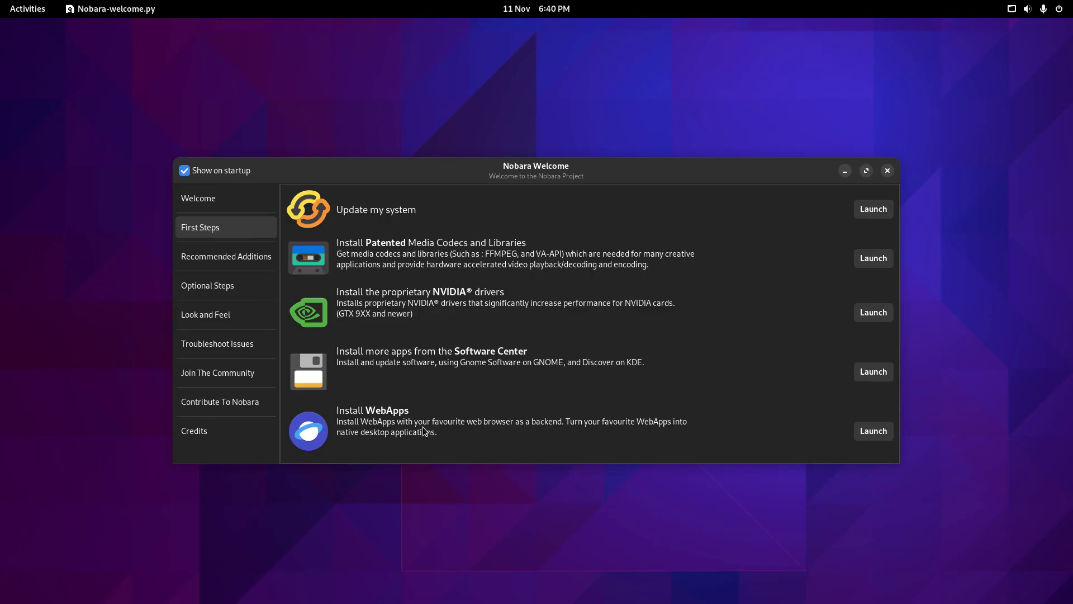
pyautogui.click(240, 255)
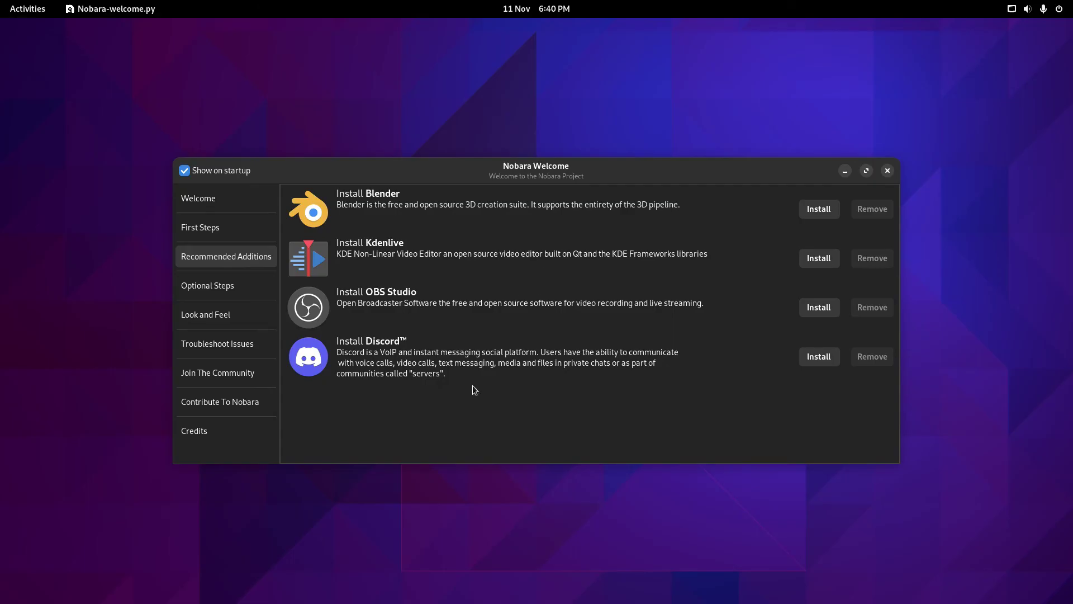
pyautogui.click(227, 287)
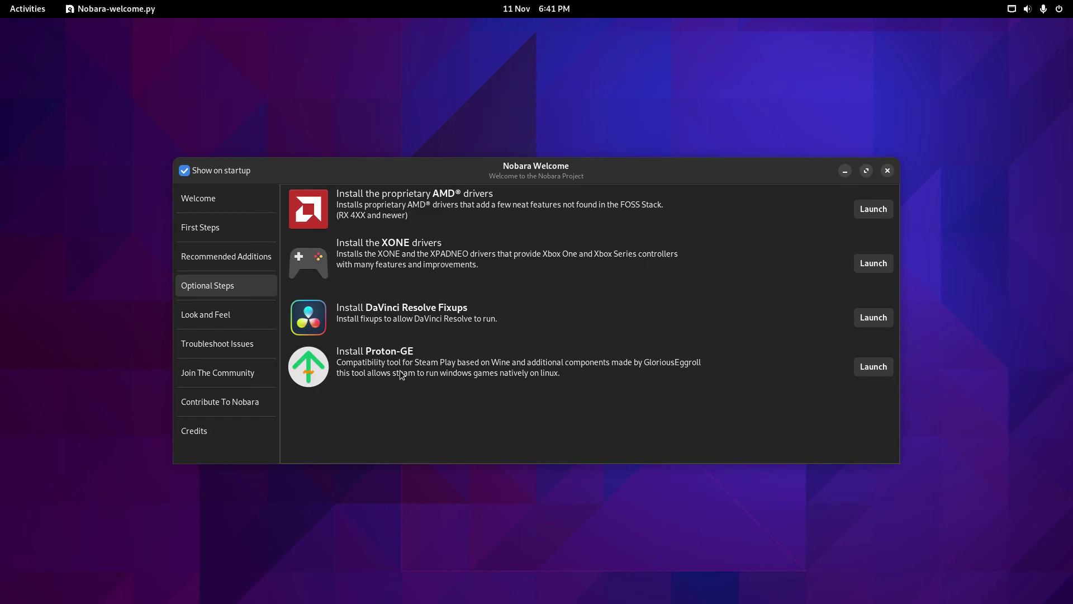
pyautogui.click(223, 323)
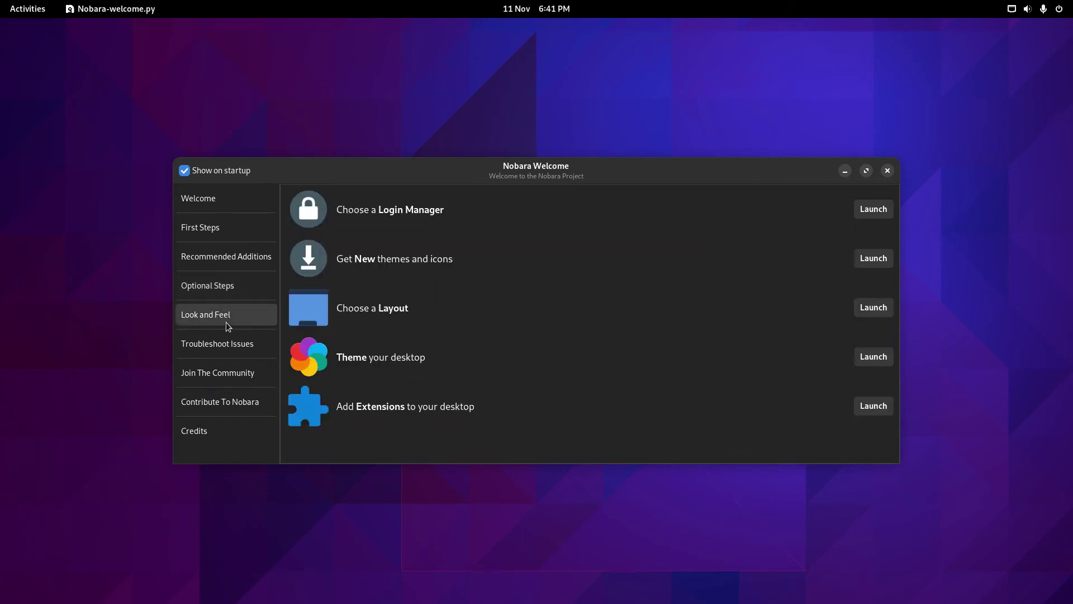